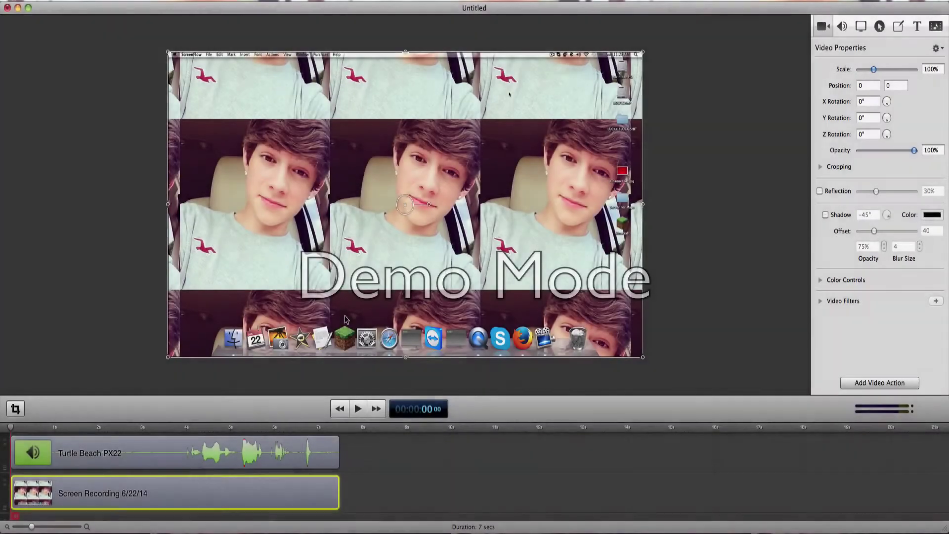
Try moving and rotating the screen recording directly on the canvas.
drag(404, 54, 428, 50)
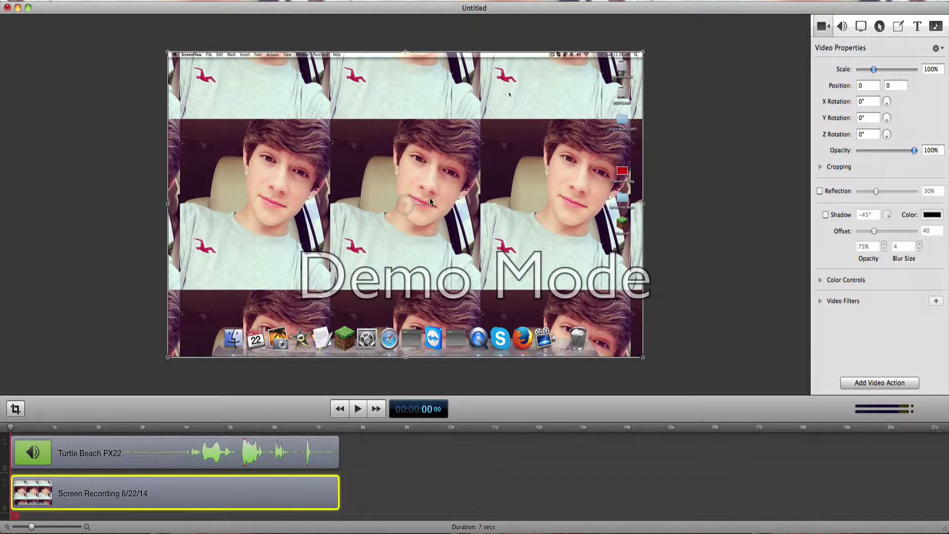
drag(427, 203, 652, 216)
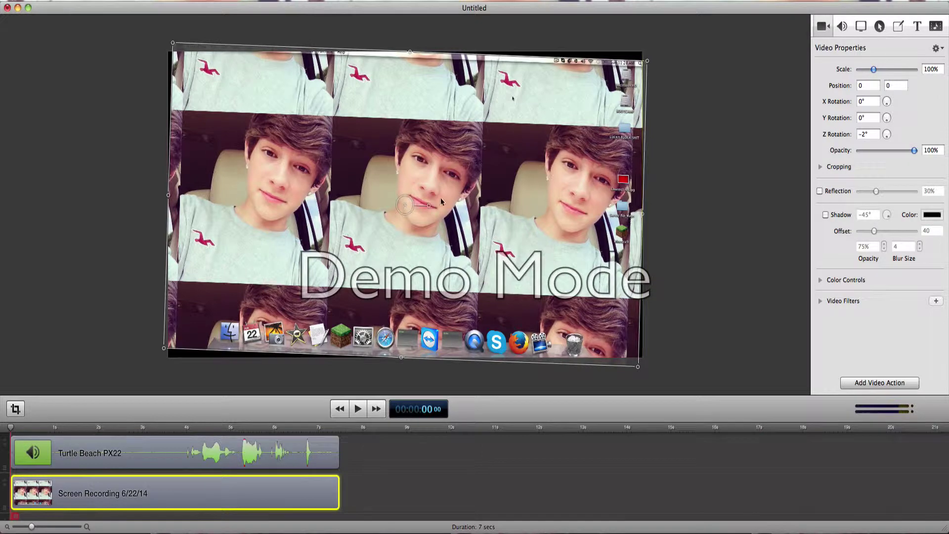
drag(426, 206, 425, 203)
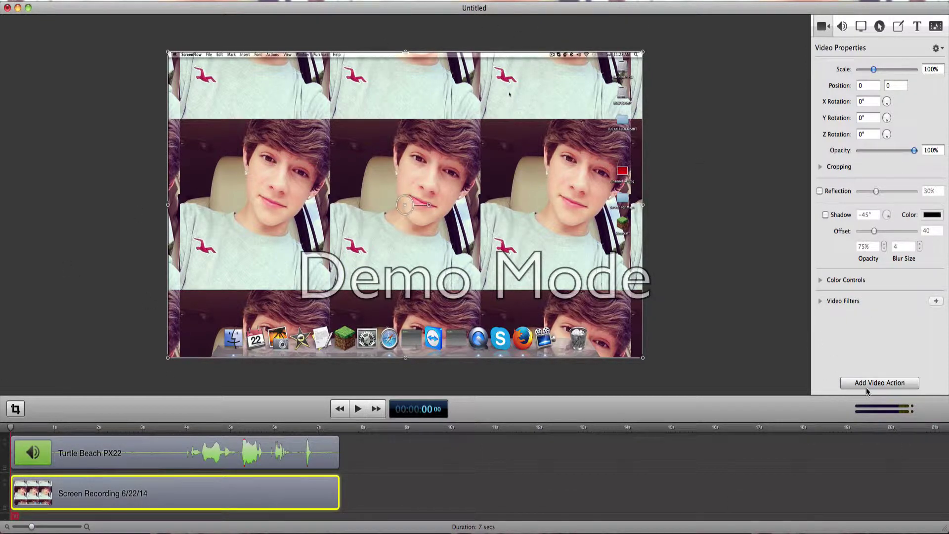
Add a video action at the start of the screen recording with its starting opacity at 0, and preview the fade-in.
key(space)
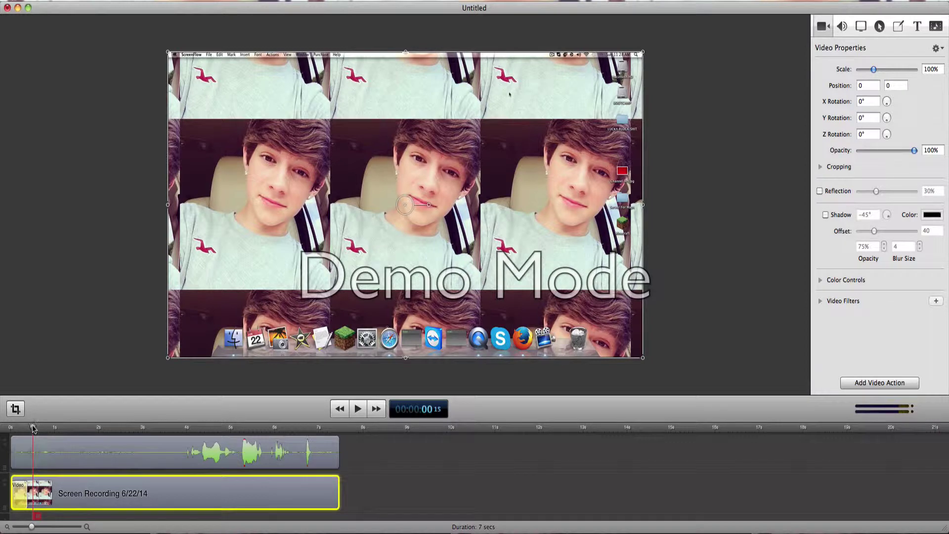
drag(33, 428, 13, 433)
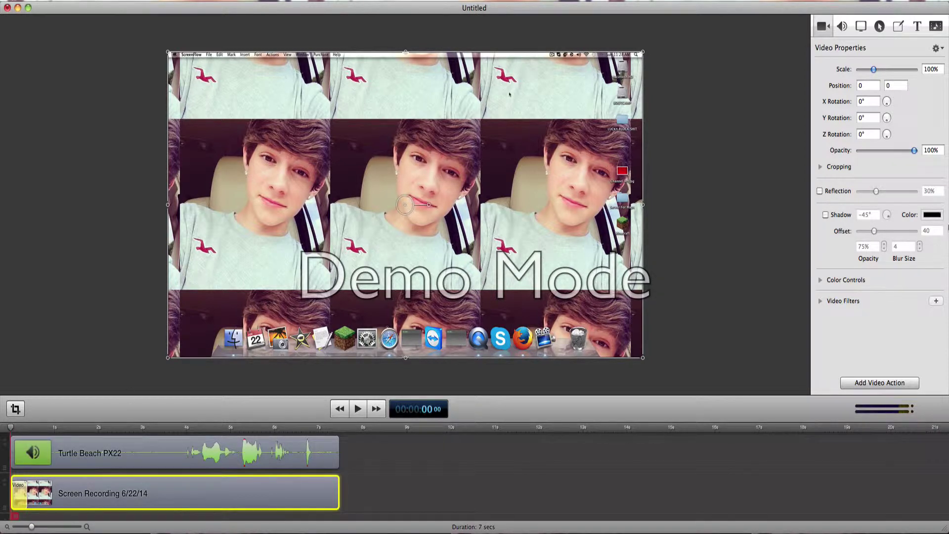
drag(914, 151, 276, 217)
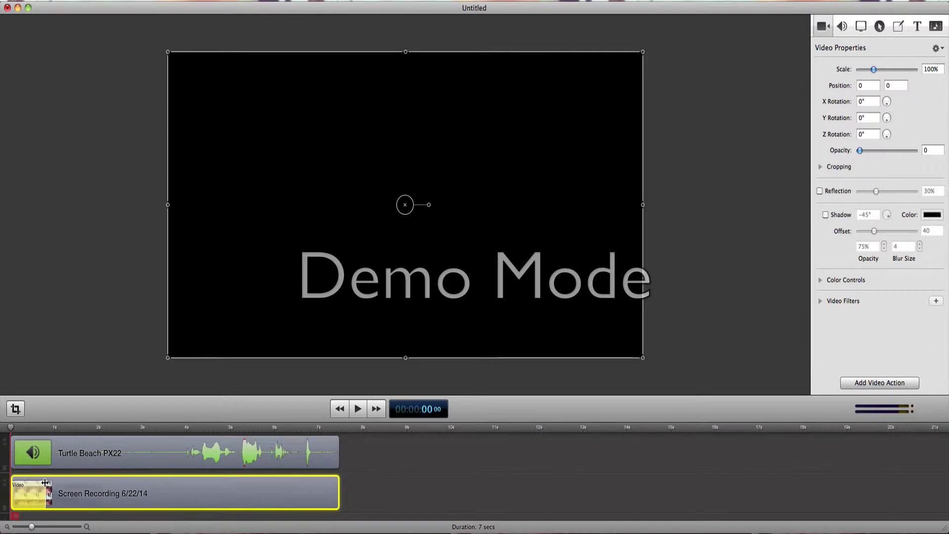
key(space)
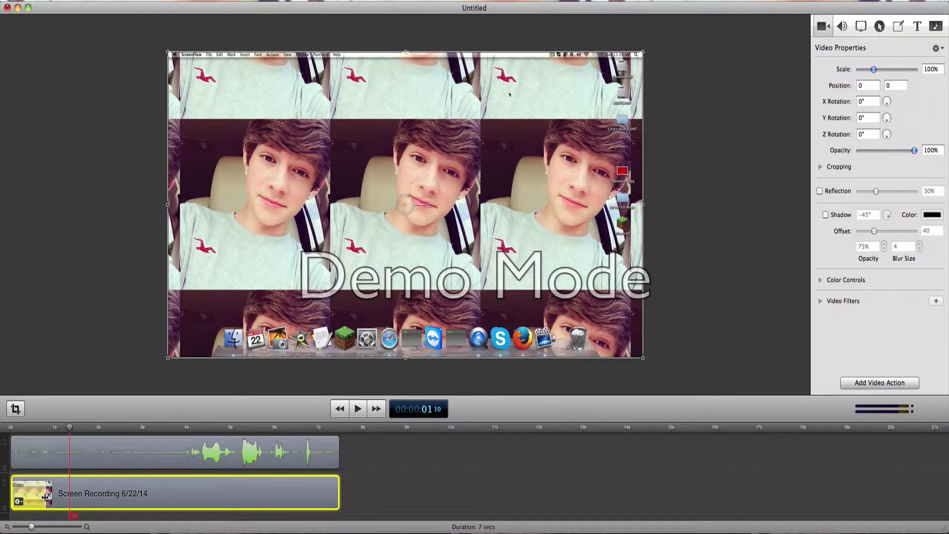
Lengthen the screen recording's fade-in action to about 3 seconds and play it from the start.
drag(45, 498, 147, 495)
drag(70, 429, 4, 437)
key(space)
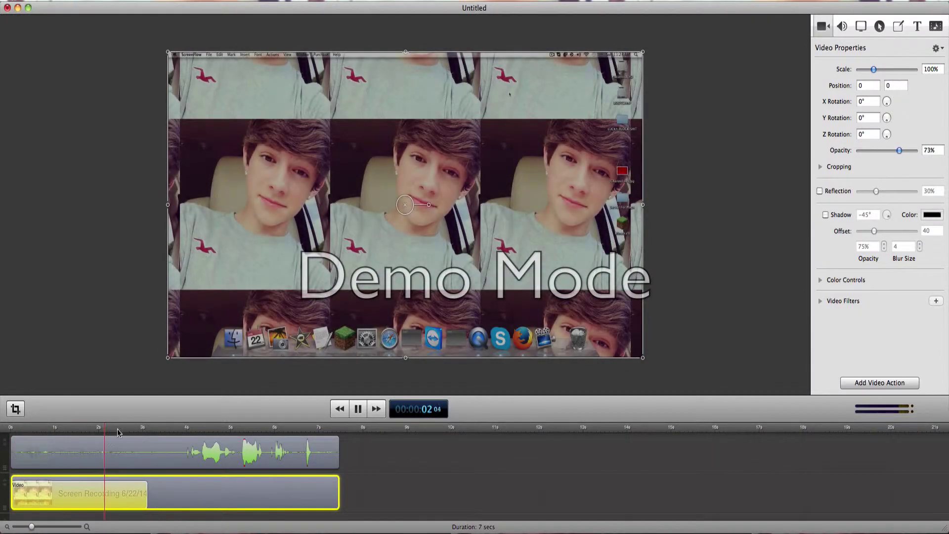
Shorten the screen recording's fade-in action to about 0.7 seconds and preview it from the start.
drag(147, 495, 42, 498)
drag(209, 428, 1, 455)
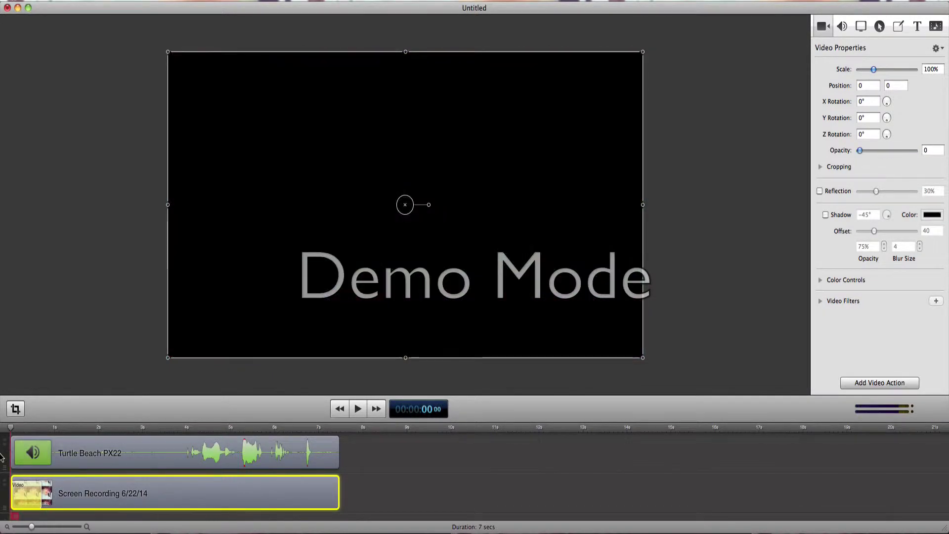
key(Right)
key(space)
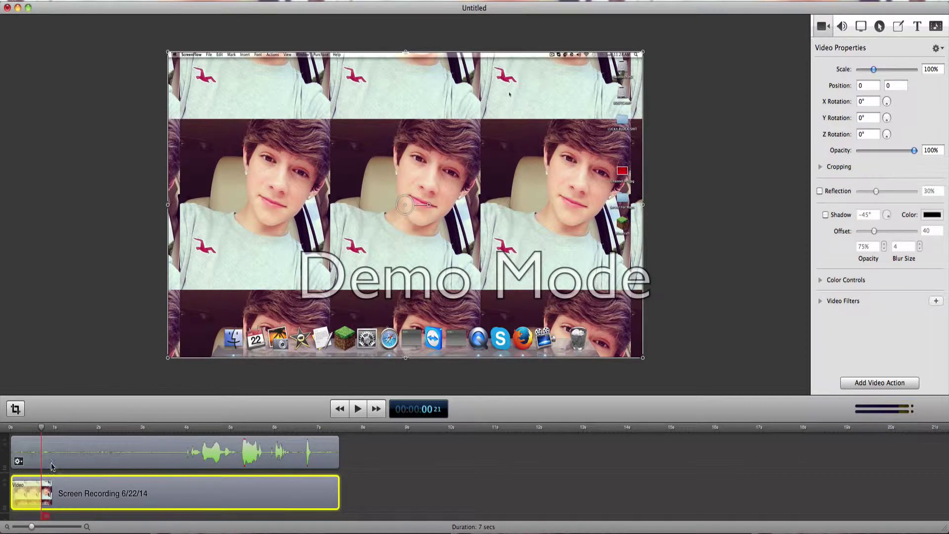
Add a video action at the end of the screen recording, fade it to opacity 0 at the clip's end, and preview the fade-out.
drag(41, 428, 320, 477)
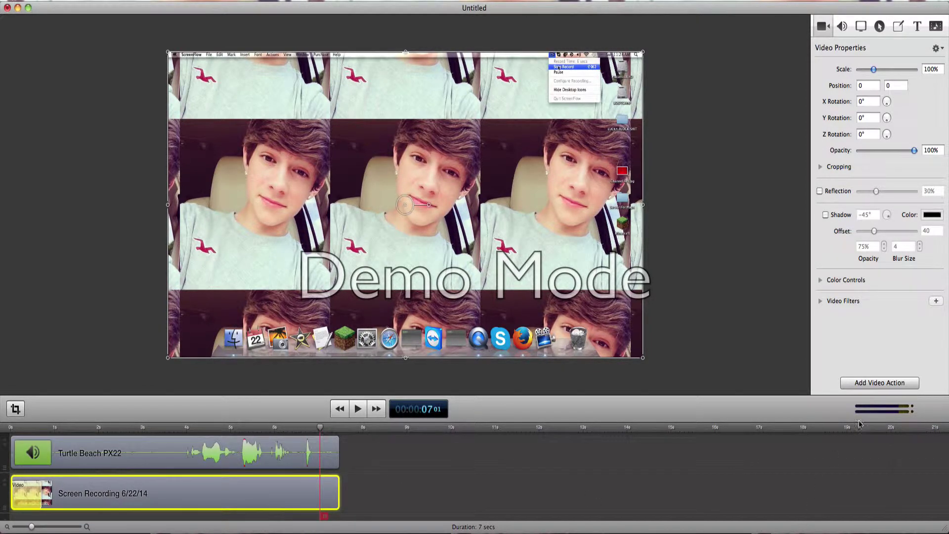
click(866, 381)
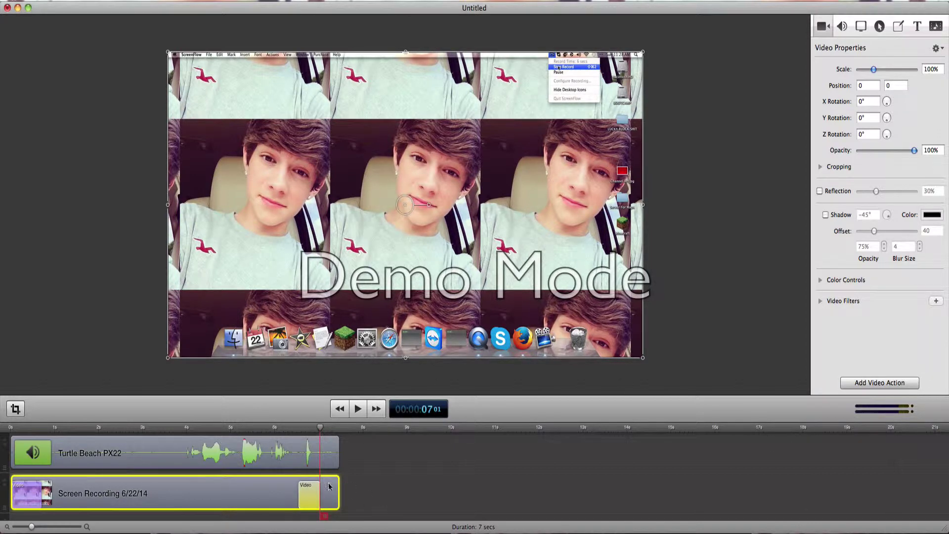
drag(306, 484, 324, 485)
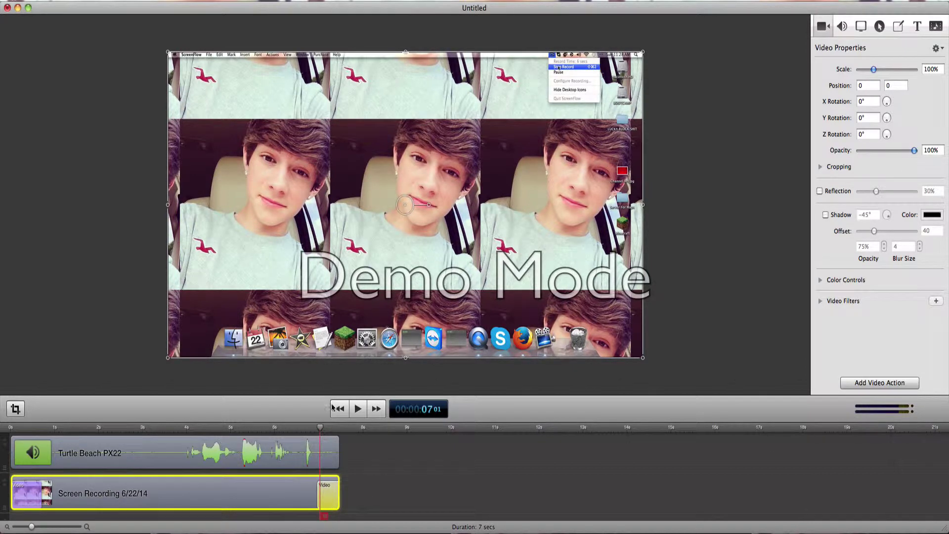
drag(322, 433, 338, 431)
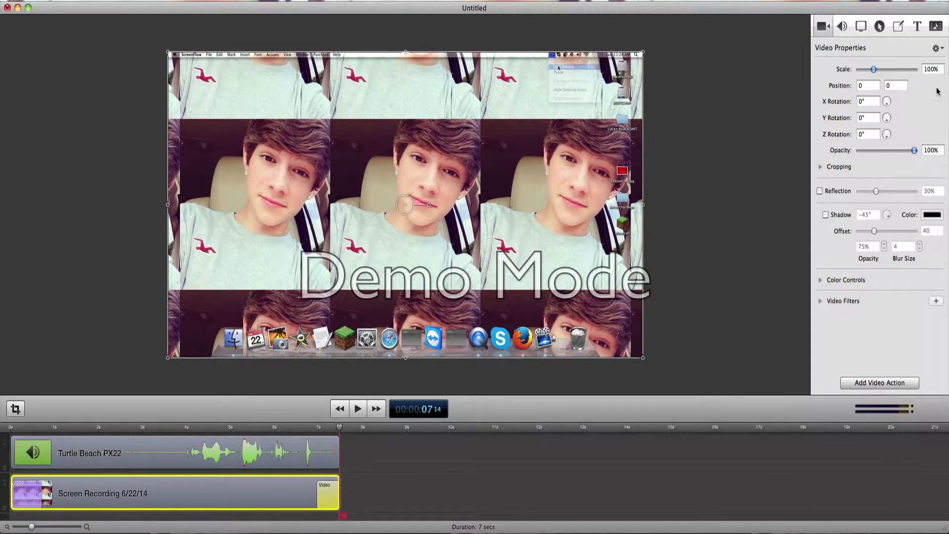
drag(915, 150, 159, 235)
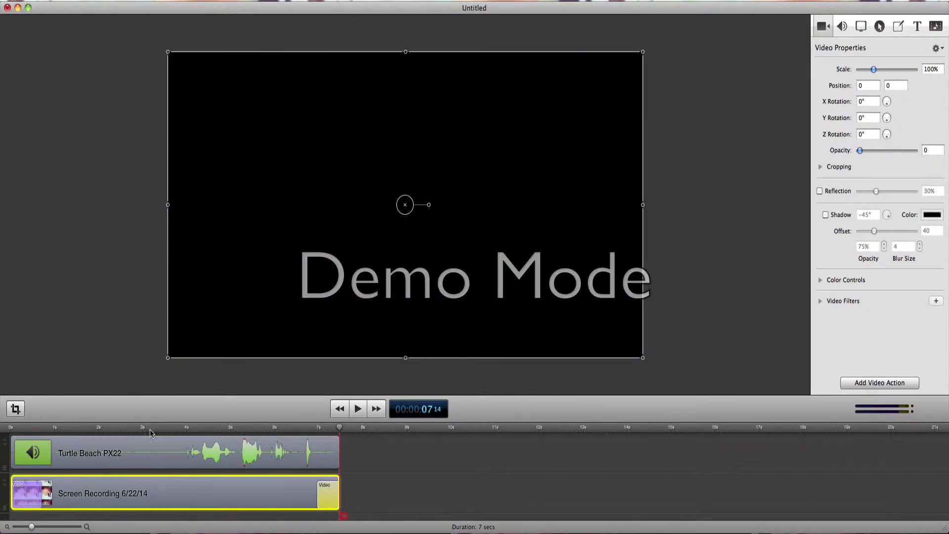
drag(335, 431, 316, 421)
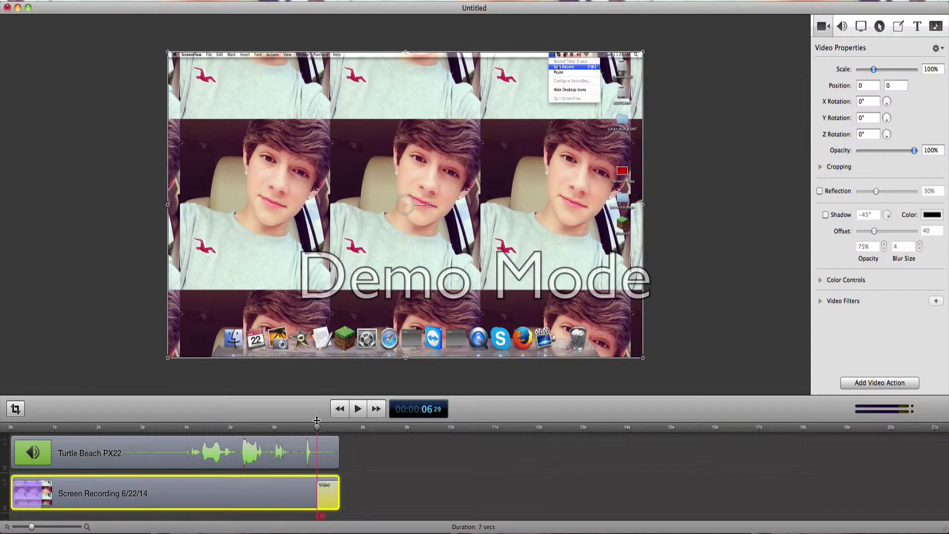
key(space)
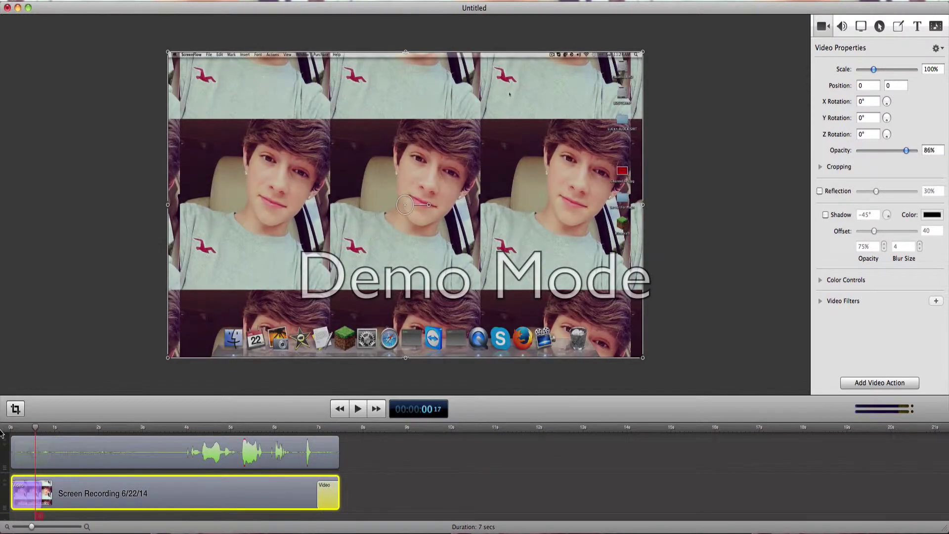
Add a text box at 00:21 on the timeline and select its placeholder text.
click(36, 429)
drag(36, 429, 40, 463)
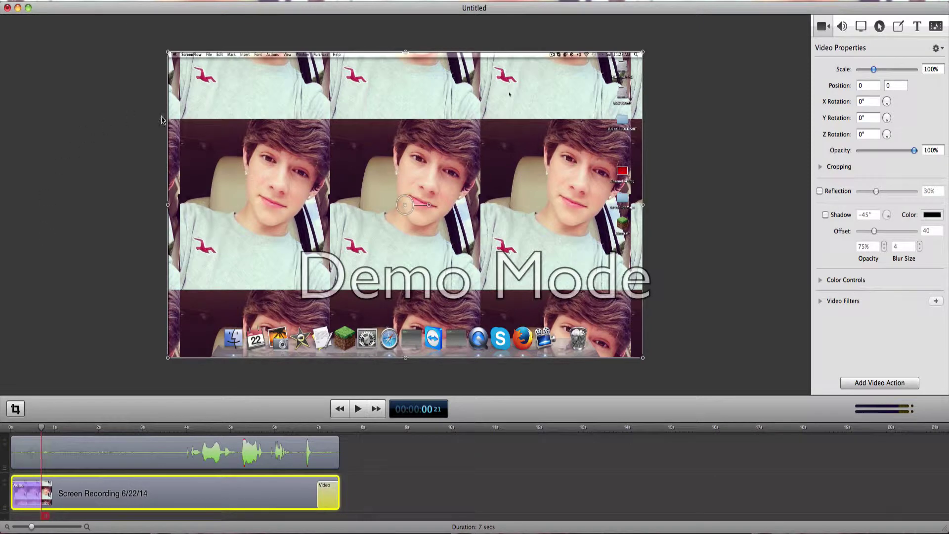
click(917, 25)
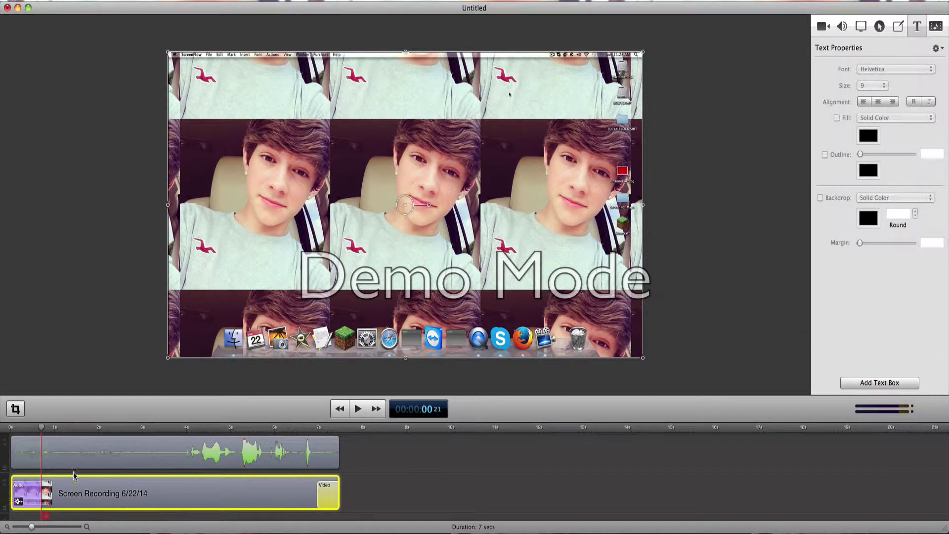
click(902, 384)
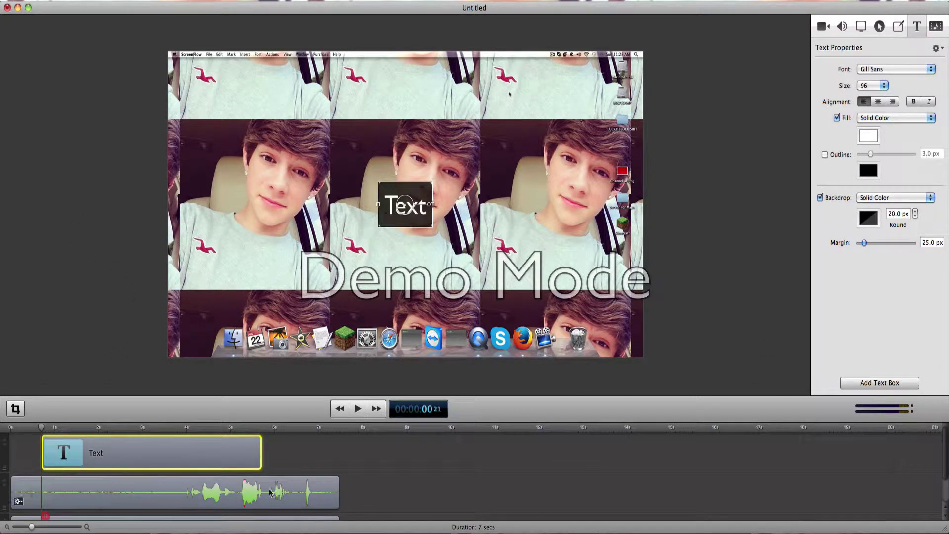
double_click(385, 209)
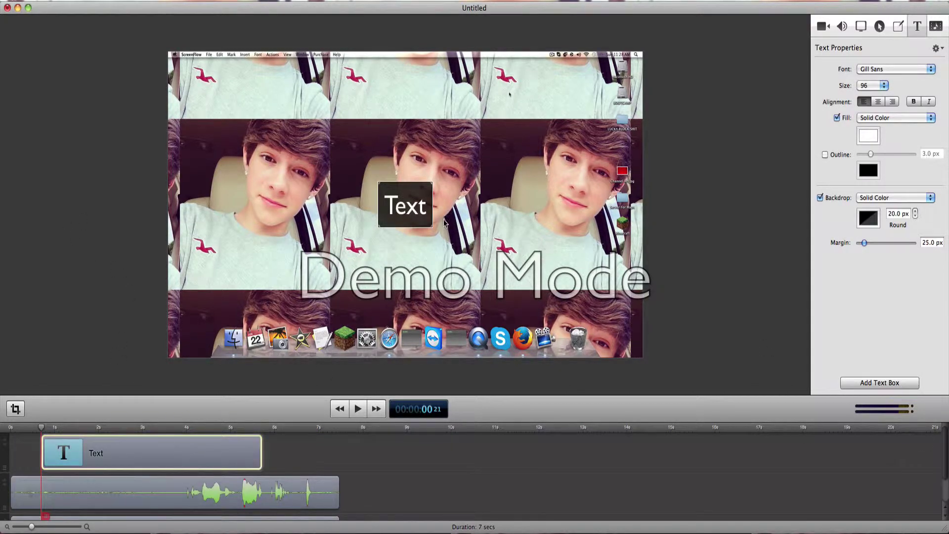
drag(429, 203, 367, 199)
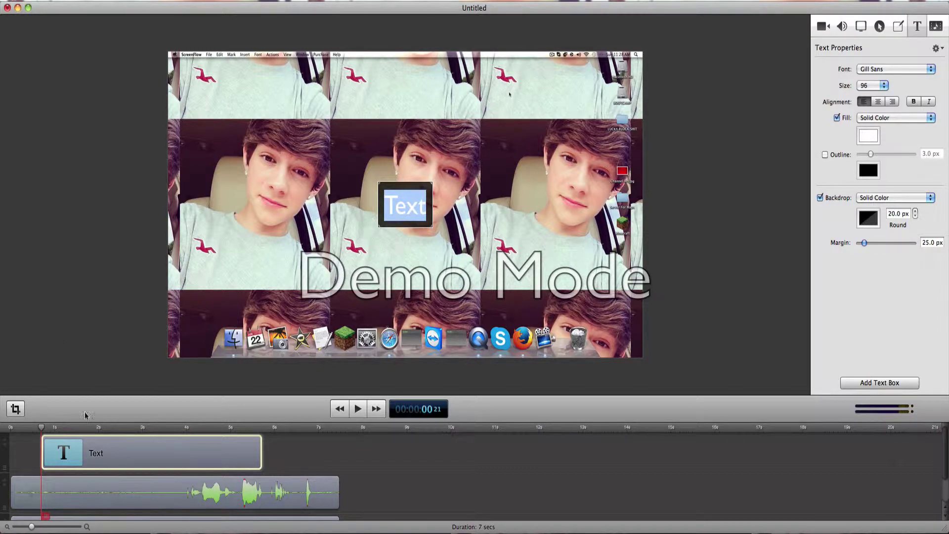
Move the text clip to the timeline start and trim it to about 1.6 seconds.
drag(120, 451, 87, 447)
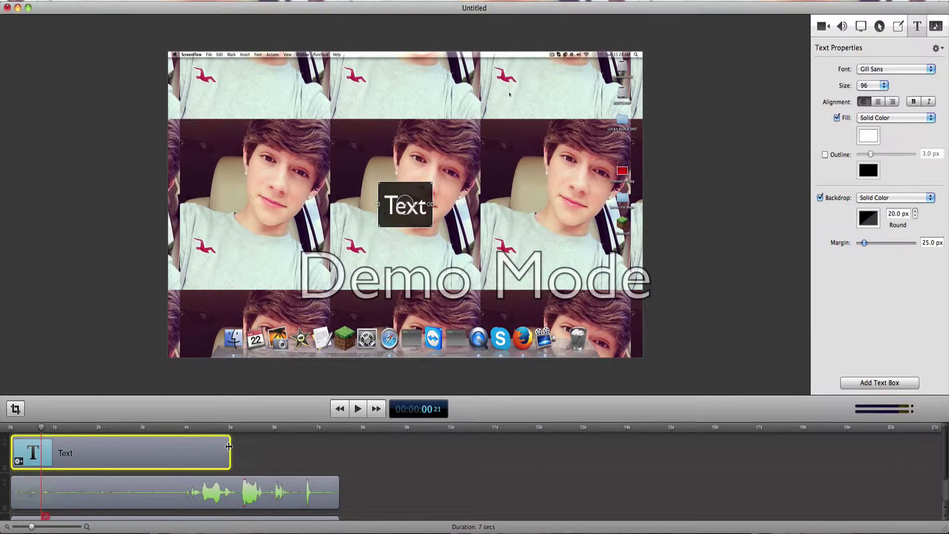
drag(229, 446, 41, 448)
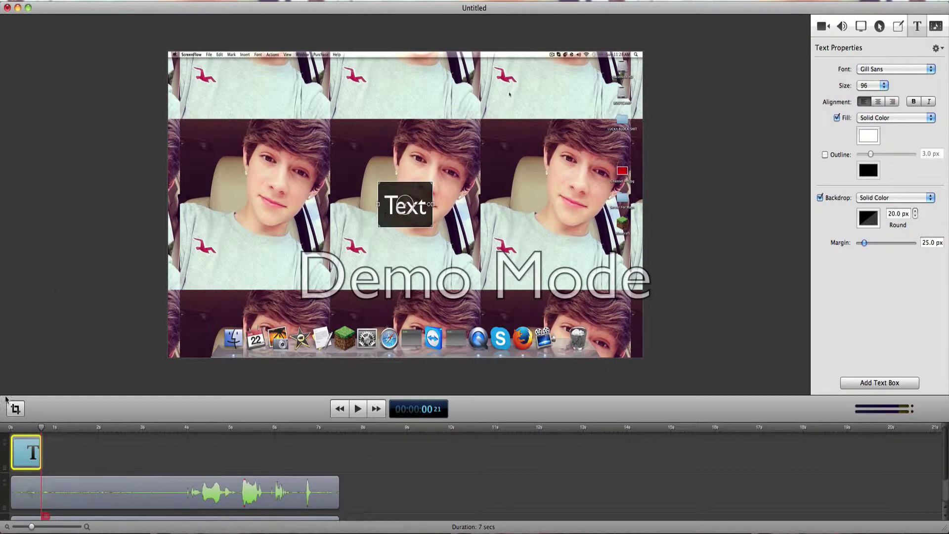
drag(41, 448, 10, 427)
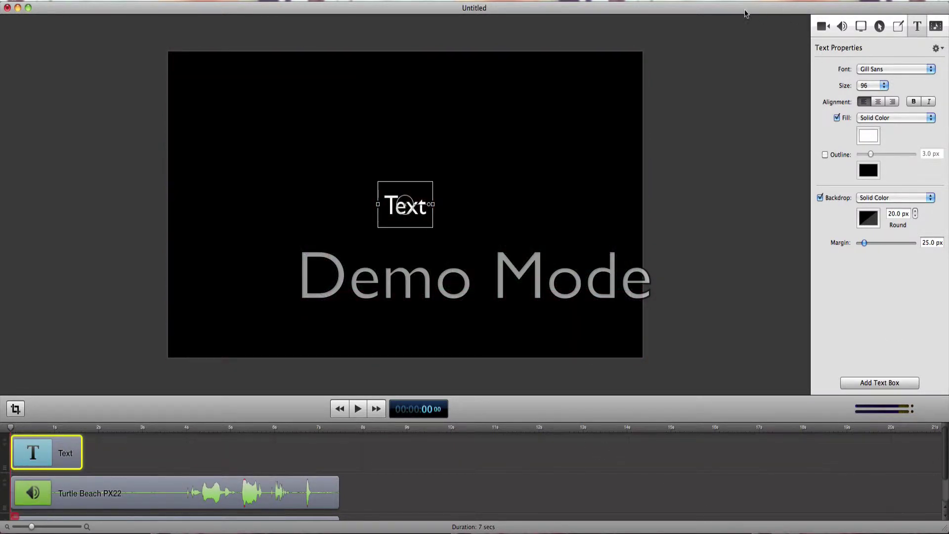
Add a video action at the start of the text clip with its starting opacity at 0, and preview the text's fade-in.
click(790, 25)
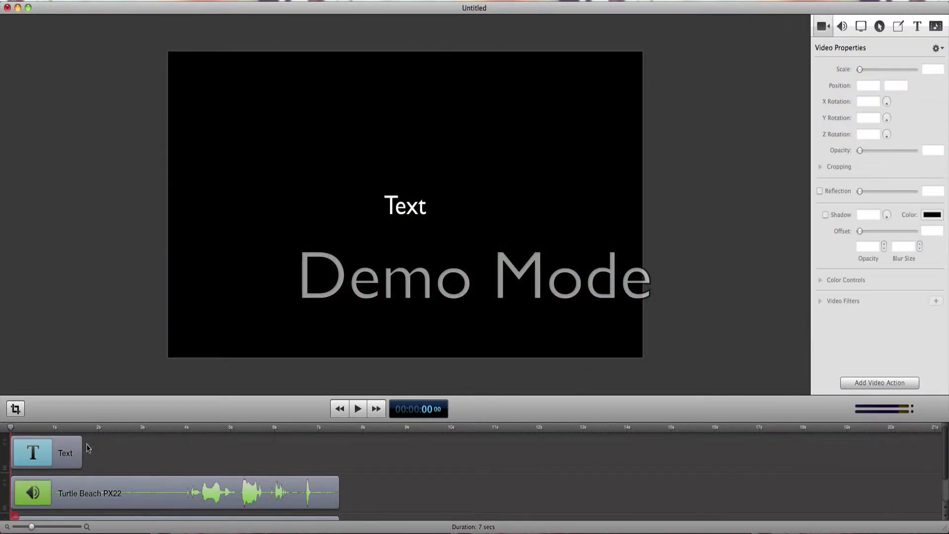
click(75, 459)
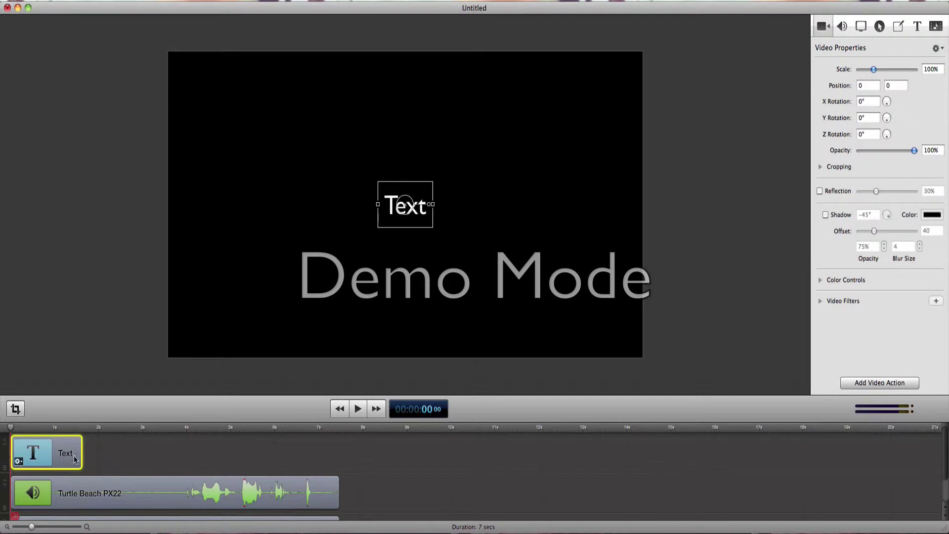
click(888, 386)
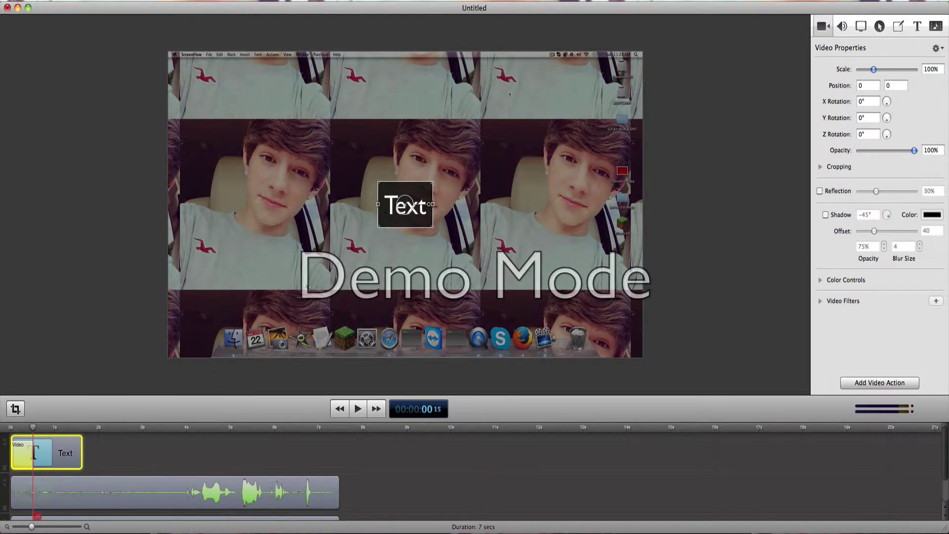
drag(33, 428, 10, 438)
drag(915, 152, 802, 166)
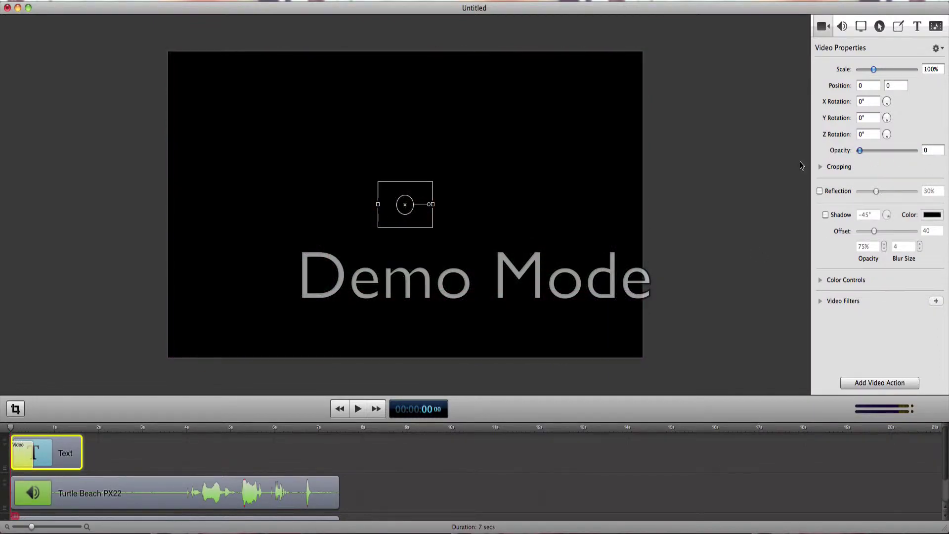
key(space)
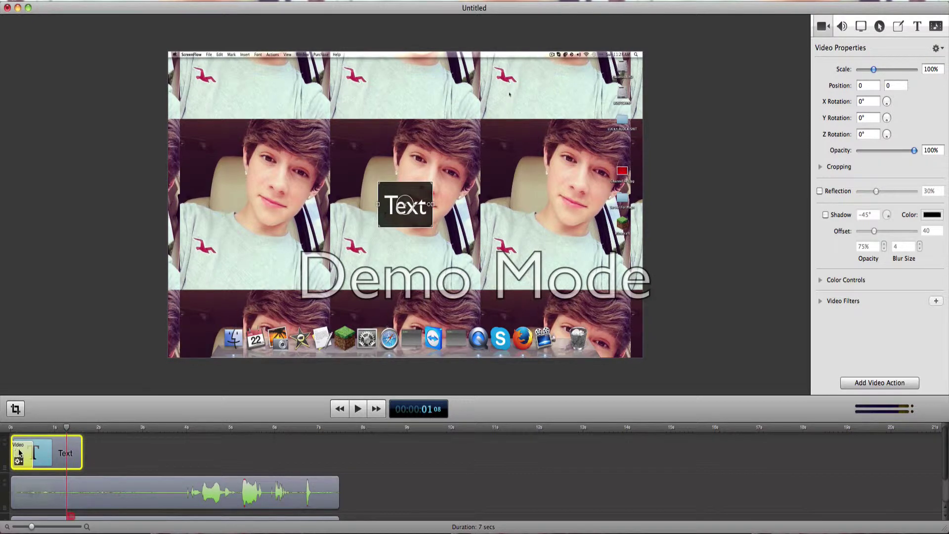
Start the text clip at 00:21 and extend its fade-in action from the clip's start to about 01:23, previewing the timing.
drag(19, 448, 59, 444)
key(space)
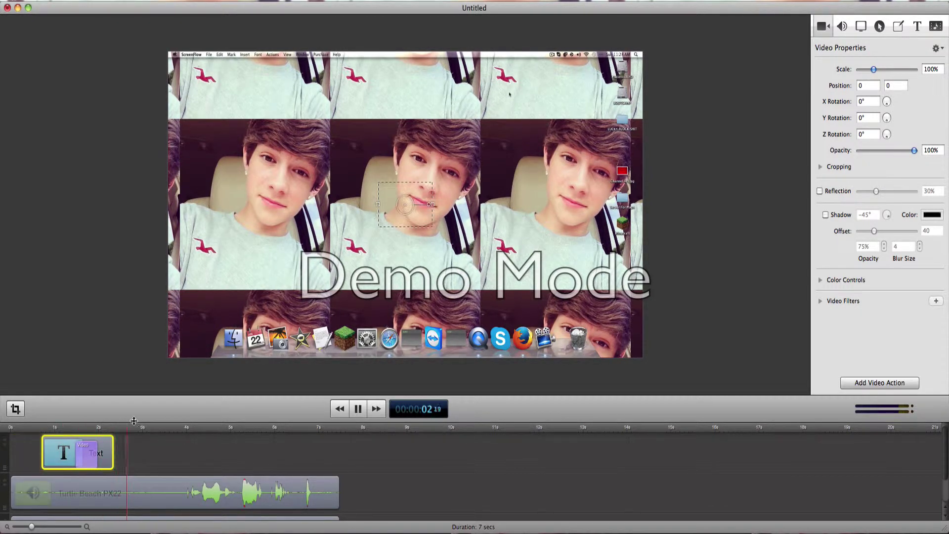
drag(133, 425, 47, 437)
key(space)
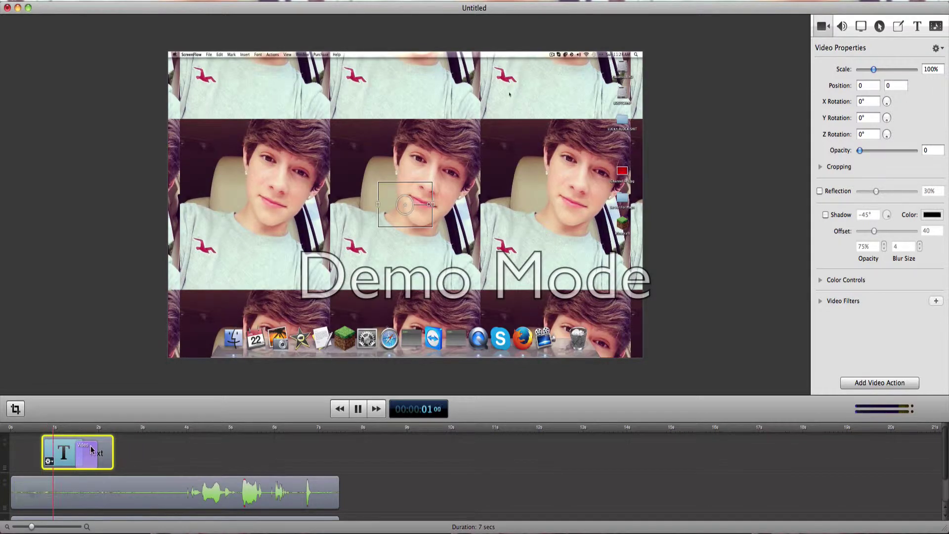
key(space)
drag(63, 426, 42, 430)
key(space)
key(space)
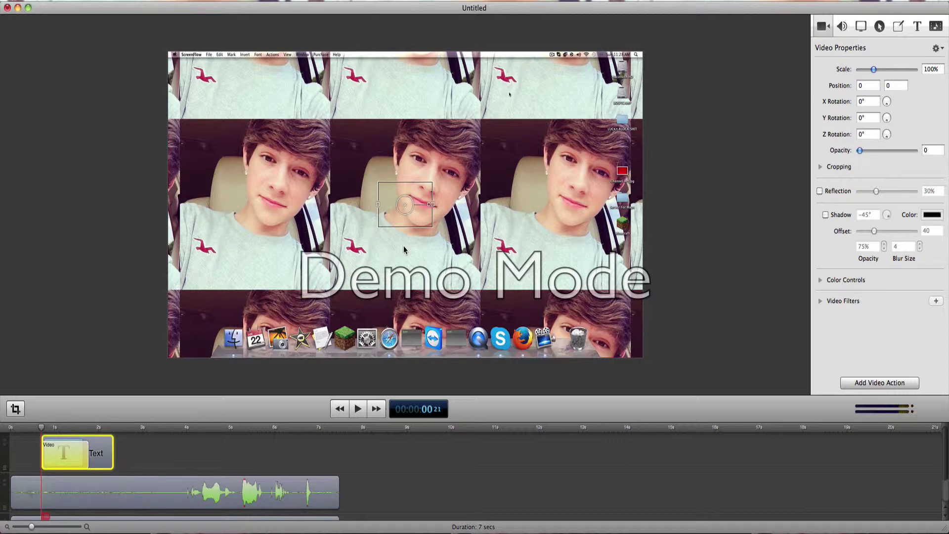
Replace the text box's placeholder wording with "Booty" and tilt the box to a Z rotation of -8°.
double_click(390, 223)
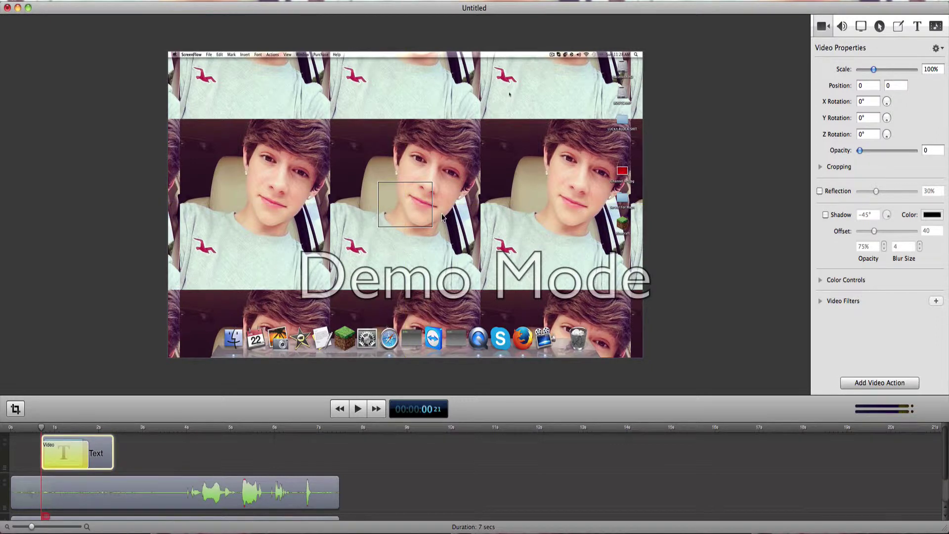
drag(42, 428, 90, 429)
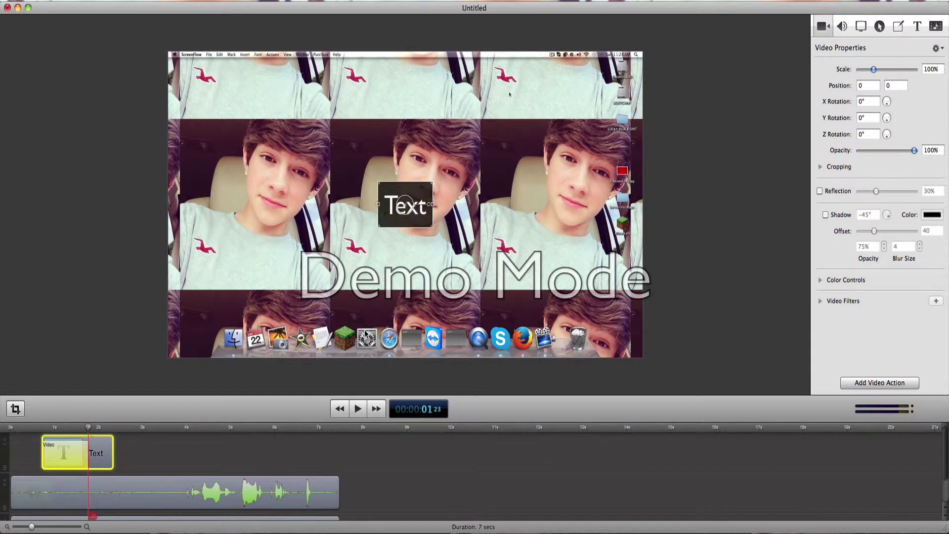
click(429, 208)
drag(429, 208, 362, 204)
text(Booty)
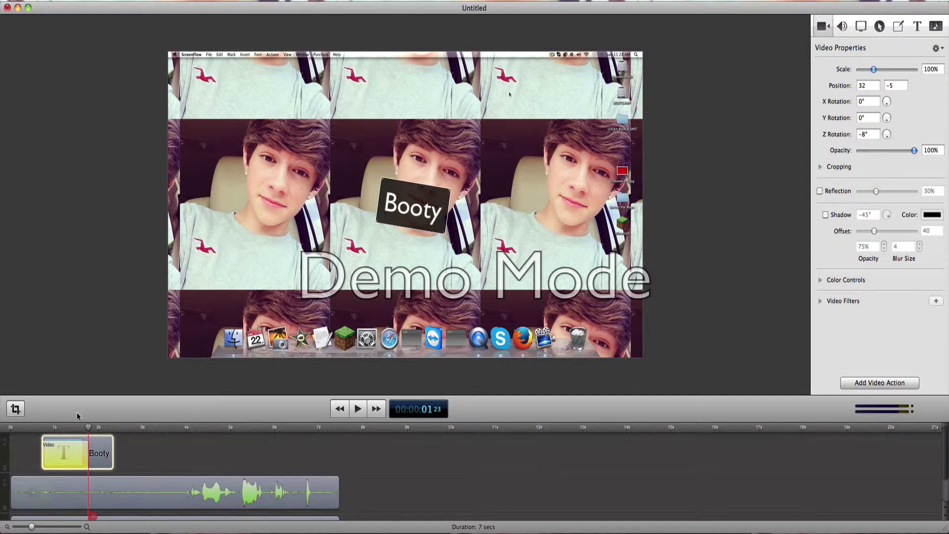
Shift the Booty text box's starting position to -72, -26 at 00:21 and preview its fade-in.
drag(87, 430, 35, 430)
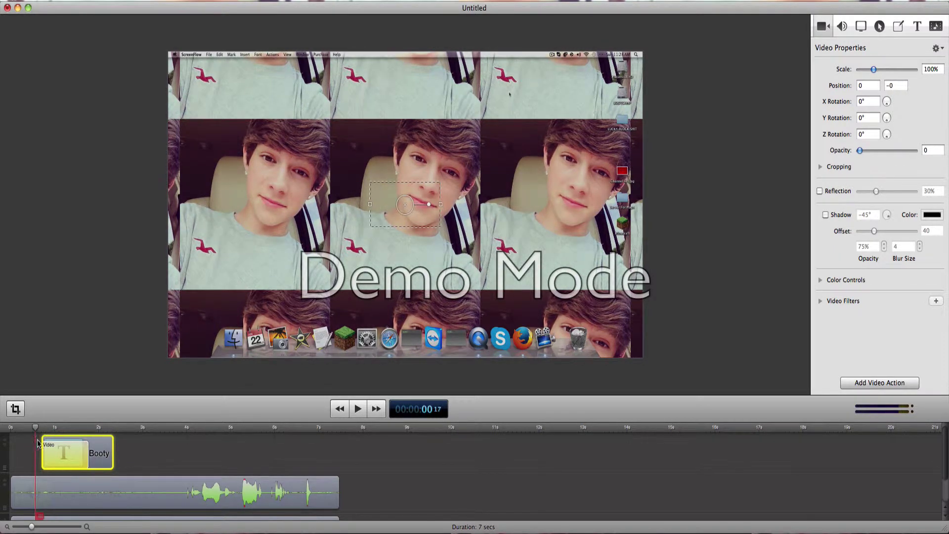
click(42, 428)
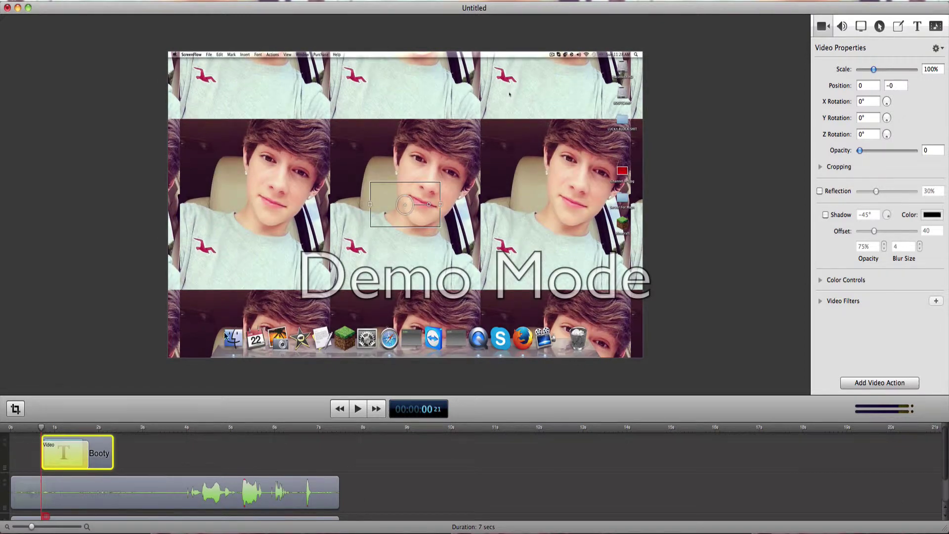
drag(427, 212, 409, 220)
key(space)
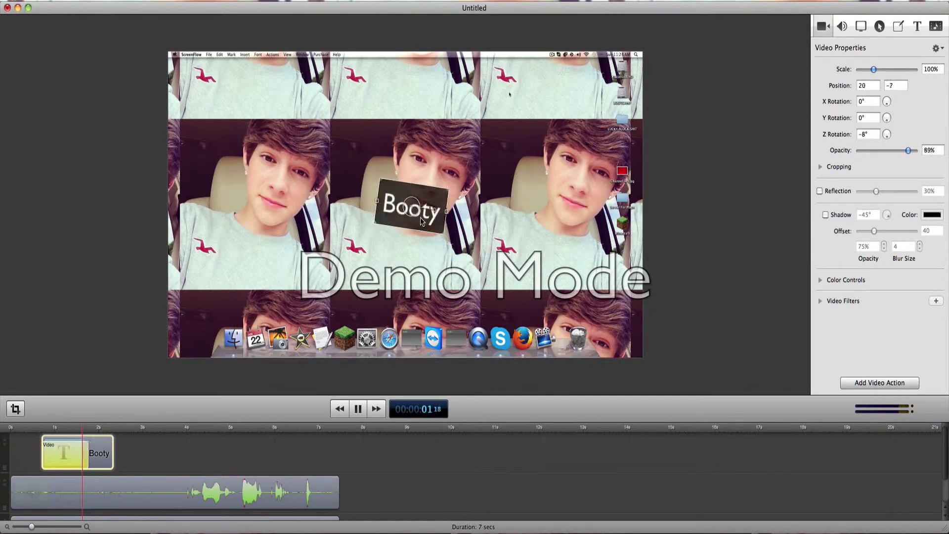
key(space)
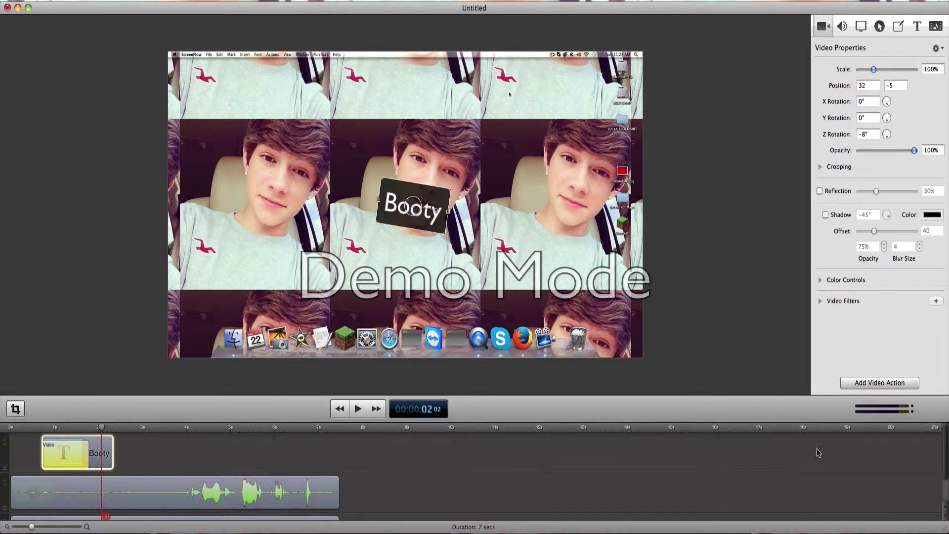
Add a fade-out video action with ending opacity 0 up to the text clip's end at about 02:08, and preview it.
click(846, 389)
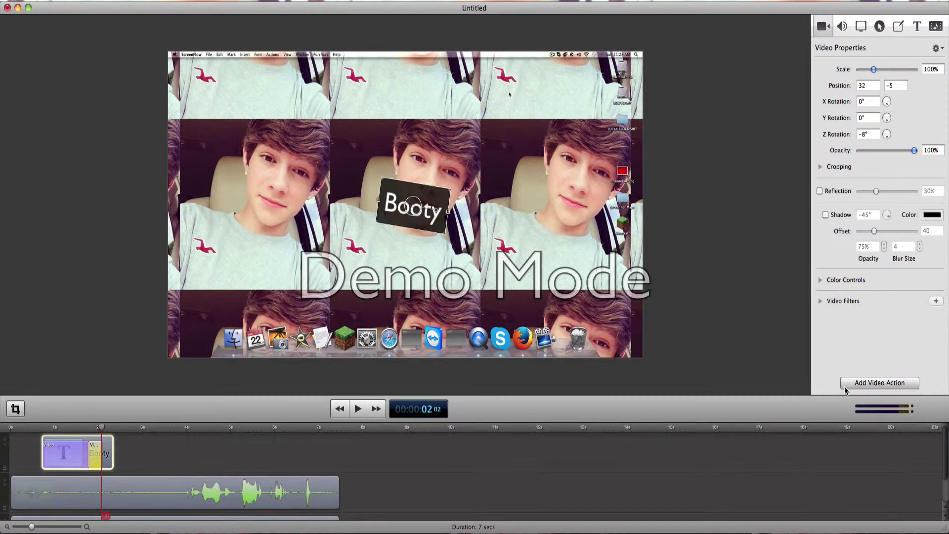
click(99, 454)
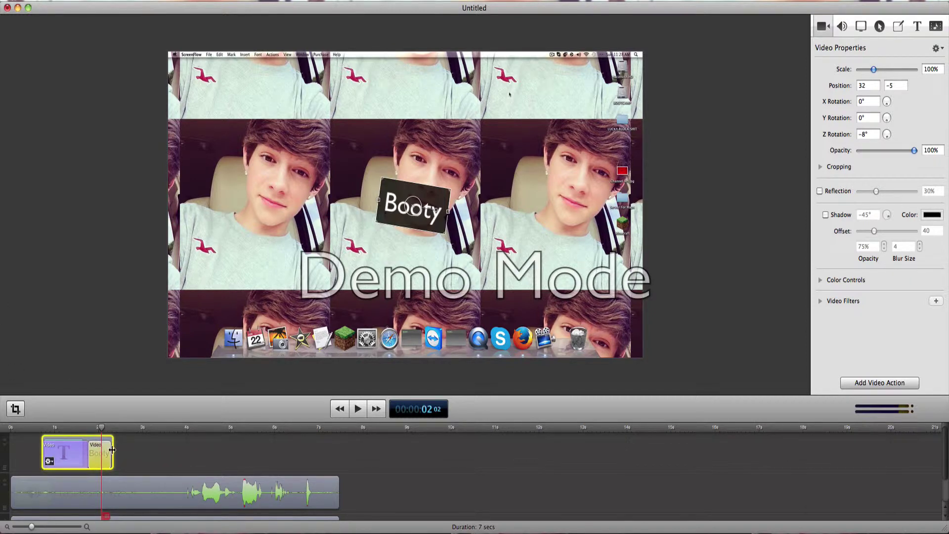
drag(111, 451, 109, 429)
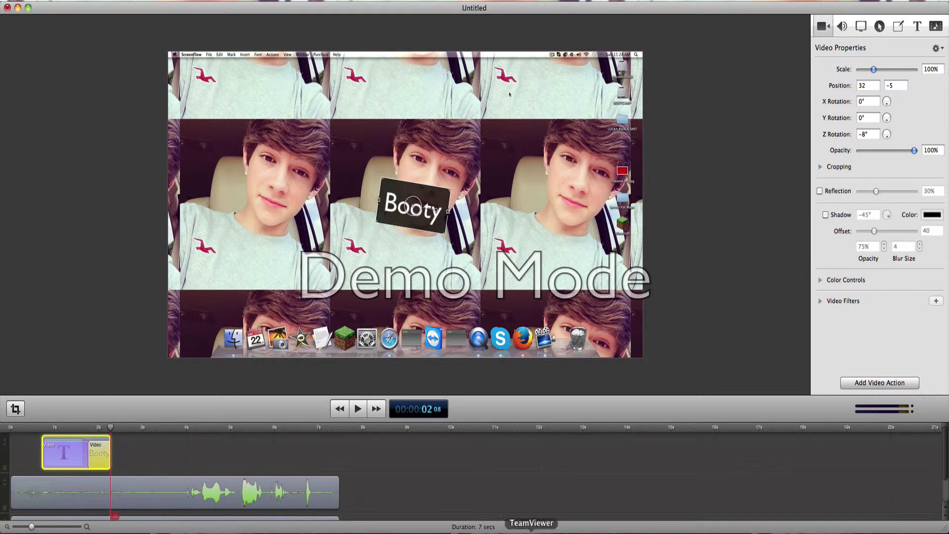
drag(897, 151, 124, 281)
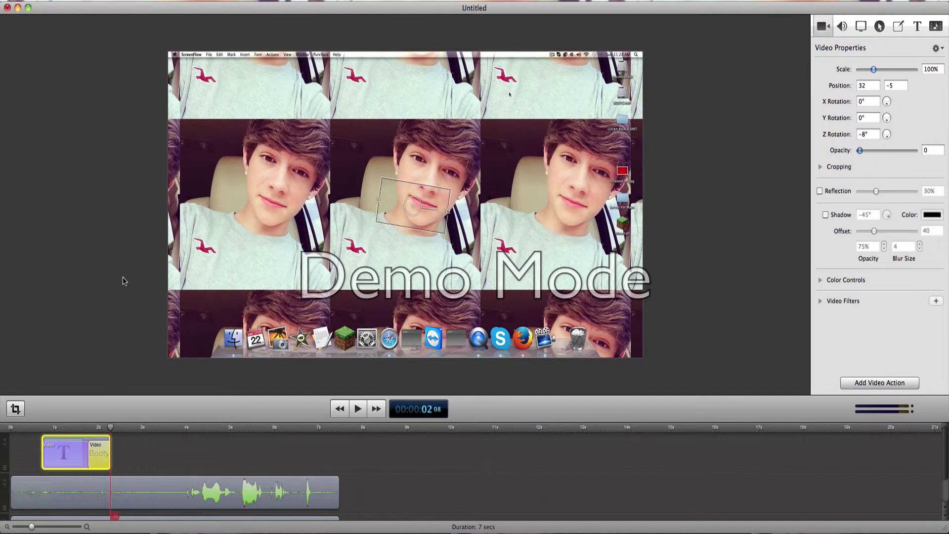
drag(113, 426, 42, 439)
key(space)
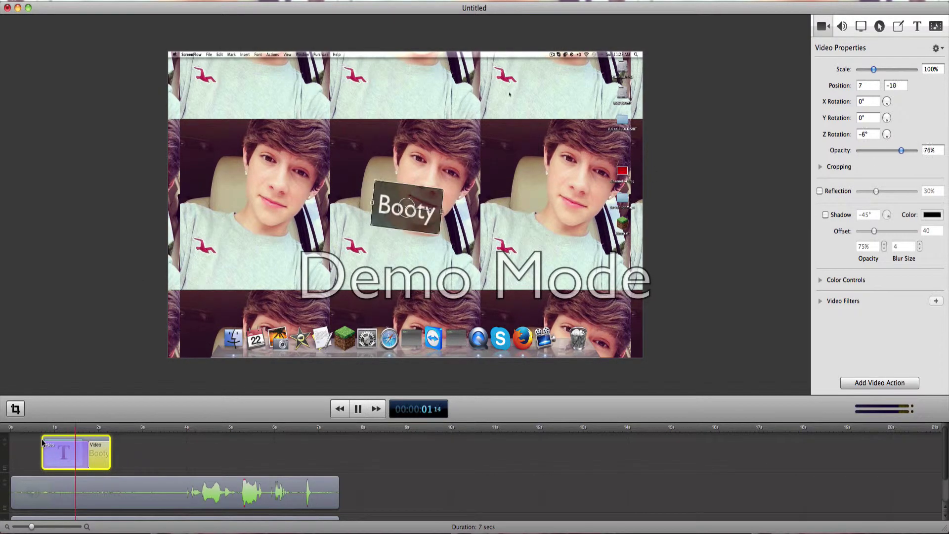
key(space)
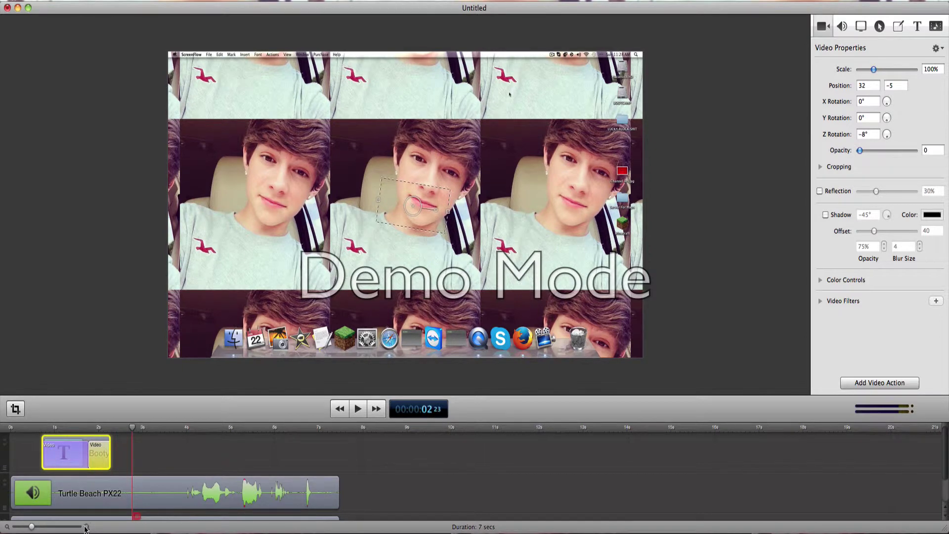
Move the text box's ending position to -612, 305 and play the whole timeline from the start.
mouse_move(806, 533)
drag(418, 205, 259, 119)
drag(128, 427, 1, 456)
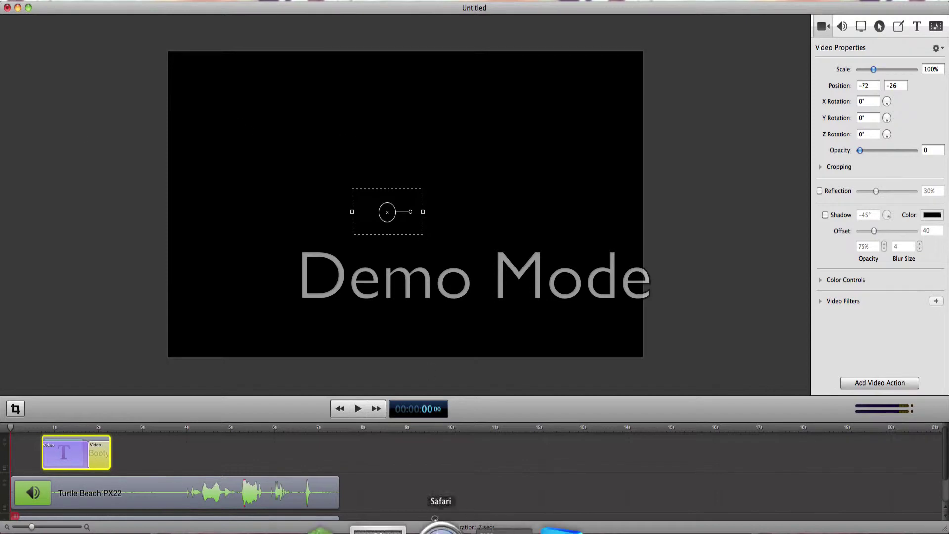
scroll(175, 438, down, 3)
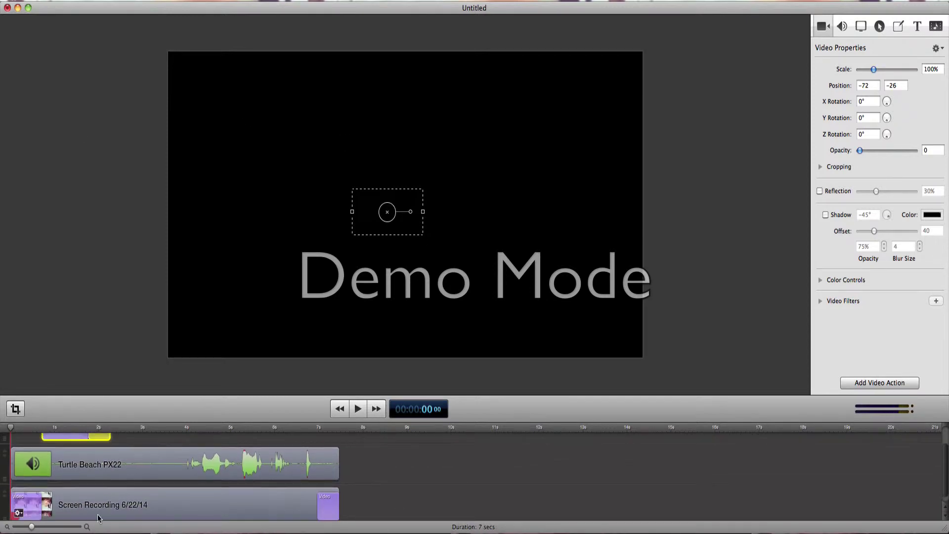
scroll(148, 438, up, 3)
scroll(106, 496, down, 3)
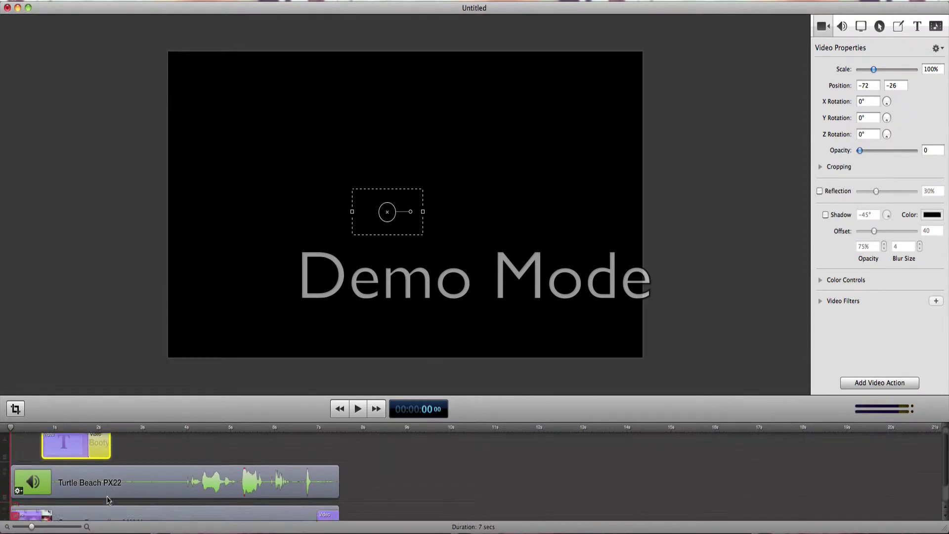
scroll(103, 501, up, 2)
scroll(102, 506, down, 2)
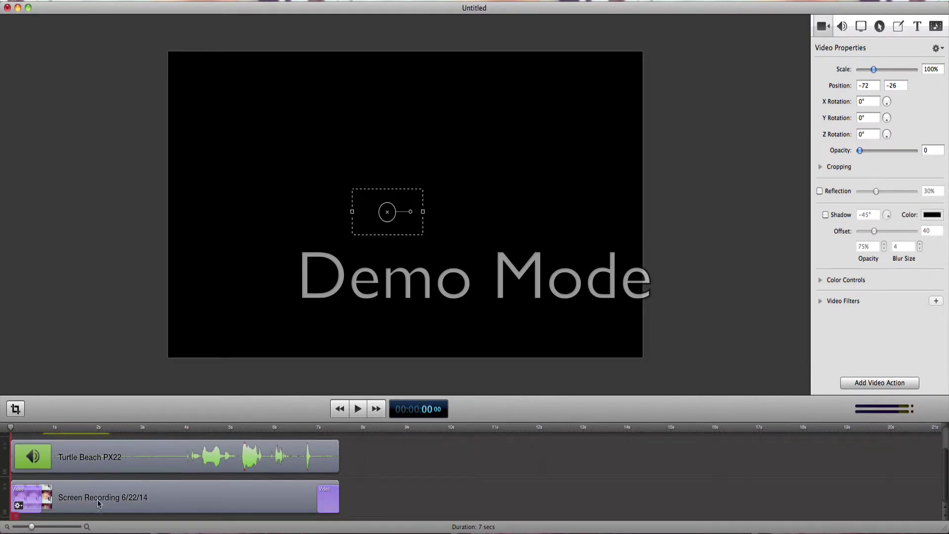
key(space)
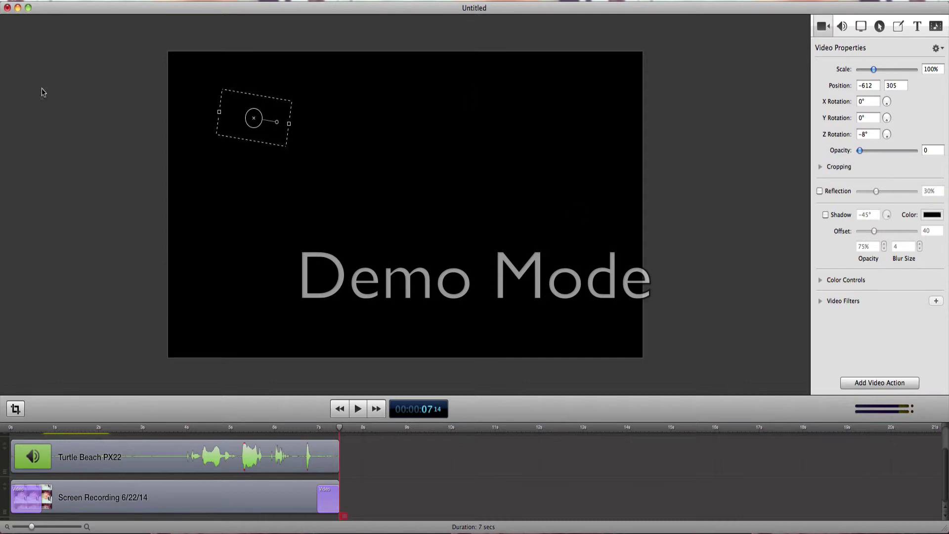
Move the text box's starting position to -117, 0 and cut both video actions from the text clip.
click(340, 409)
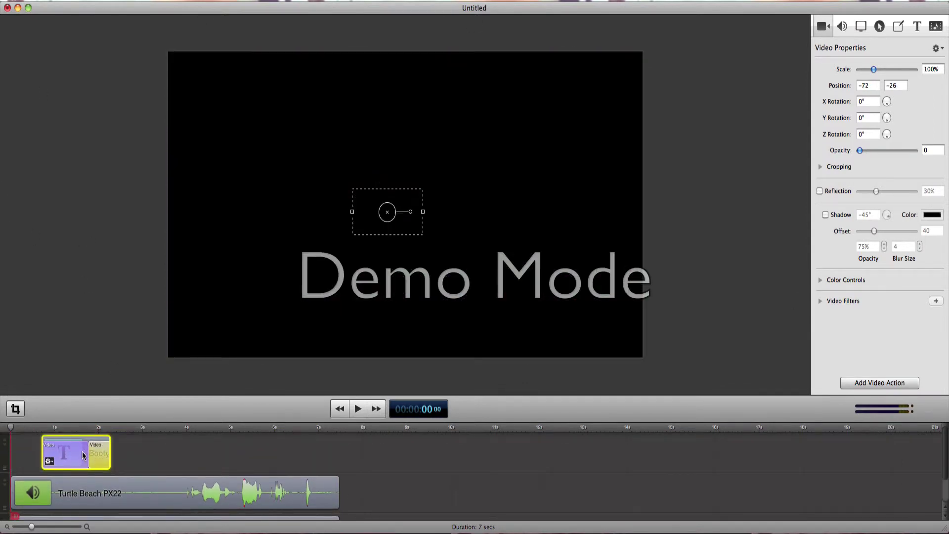
mouse_move(360, 223)
mouse_down()
mouse_move(350, 207)
mouse_move(350, 217)
mouse_up()
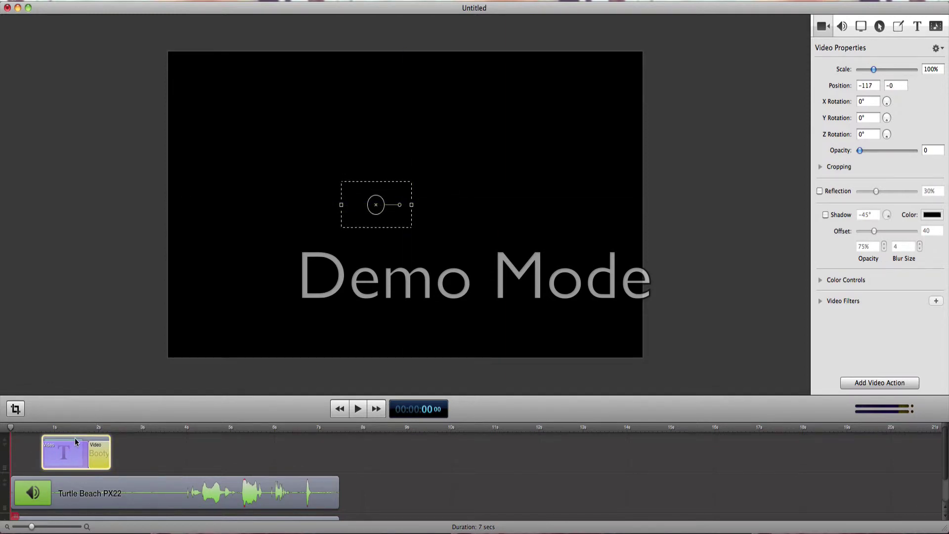
click(70, 456)
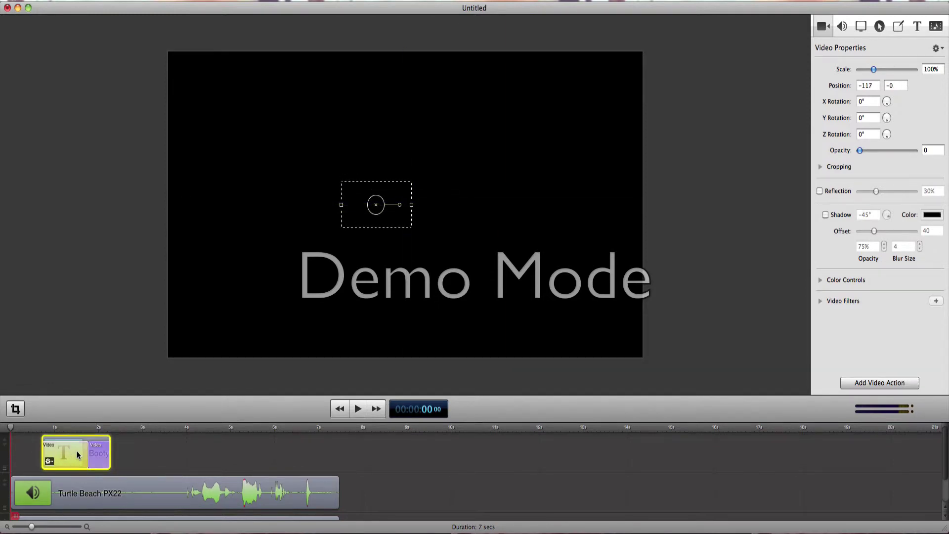
right_click(77, 451)
right_click(94, 453)
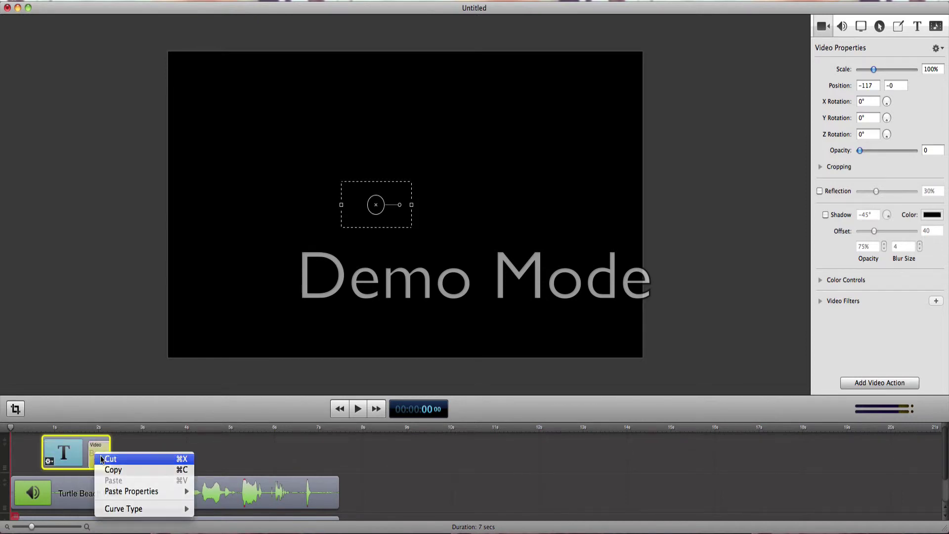
click(110, 459)
click(361, 412)
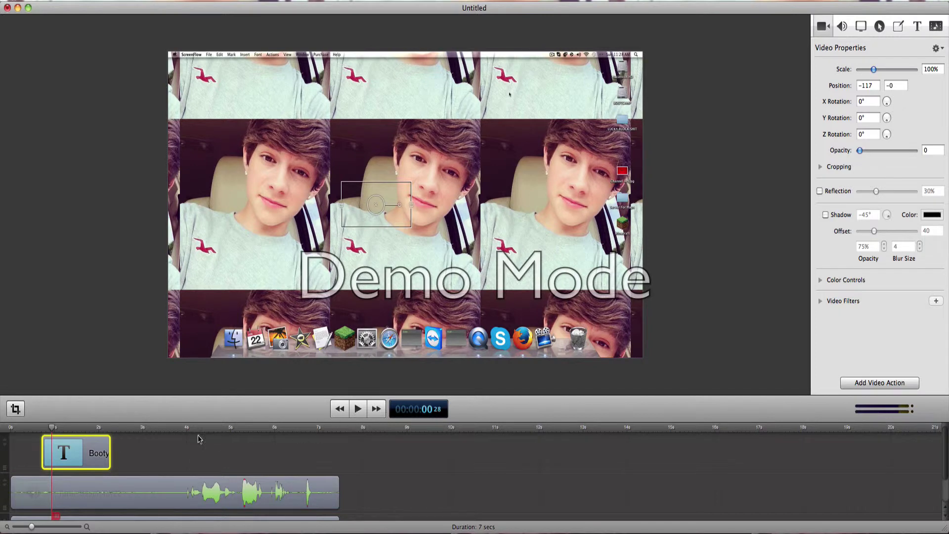
Cut the Booty text clip and add a new text box at 00:28.
right_click(112, 451)
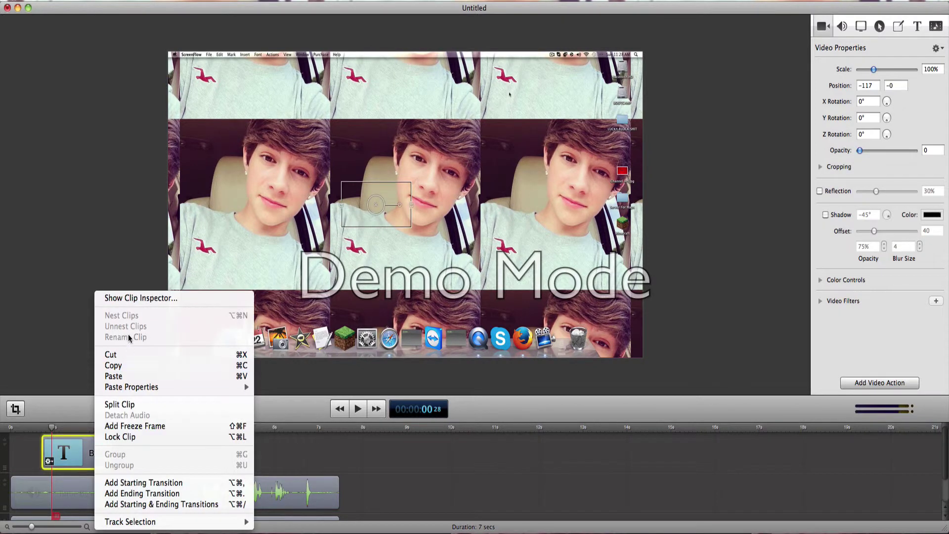
click(114, 358)
click(917, 27)
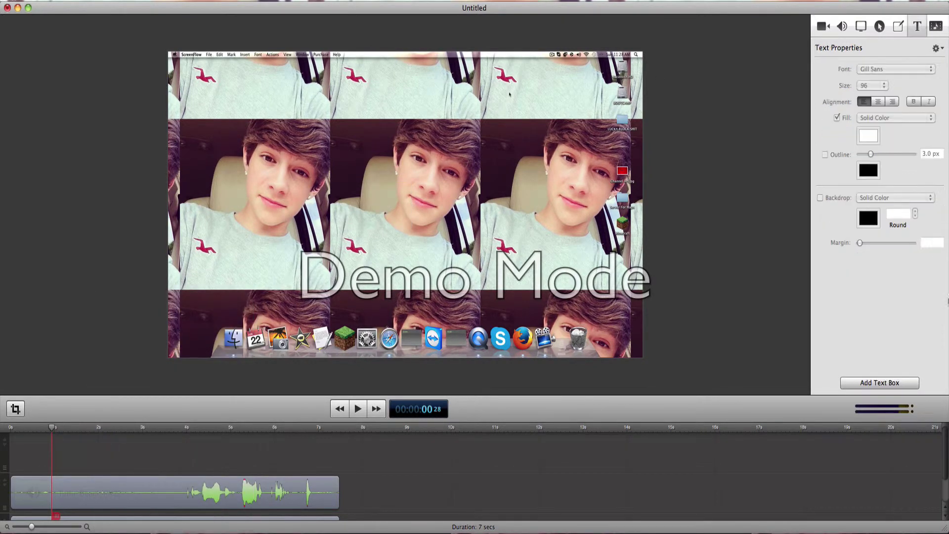
click(880, 383)
mouse_move(144, 453)
mouse_down()
mouse_move(98, 456)
mouse_move(152, 447)
mouse_up()
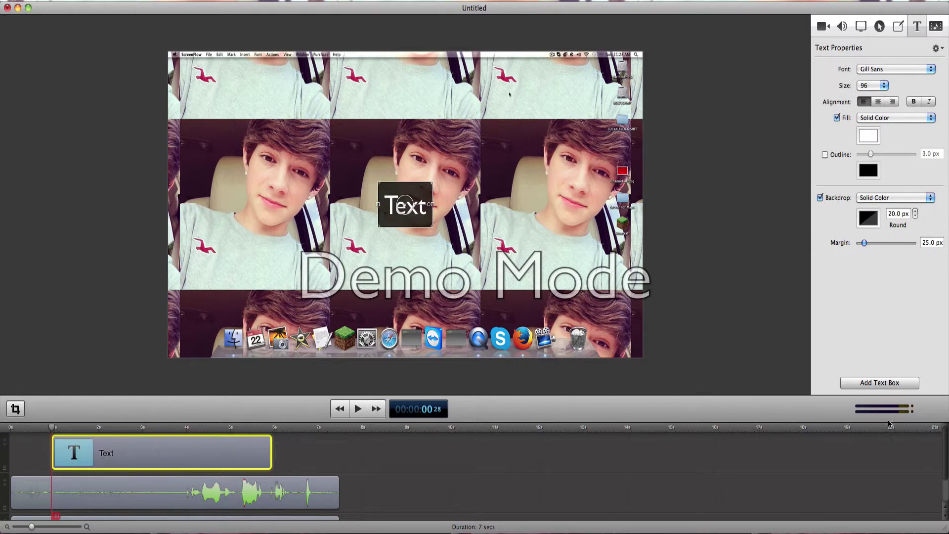
Add a video action at the start of the new text clip and extend it to about 02:16.
click(824, 26)
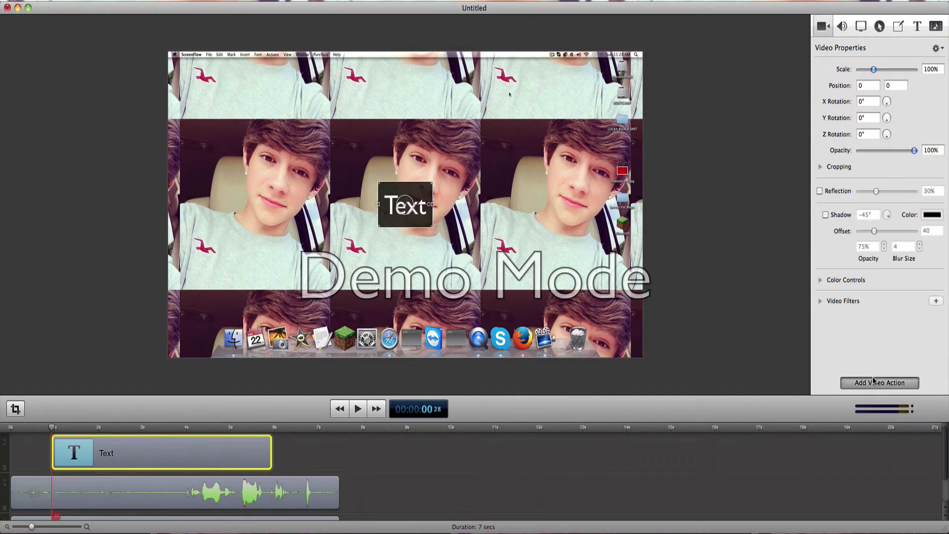
click(75, 428)
drag(74, 452, 122, 450)
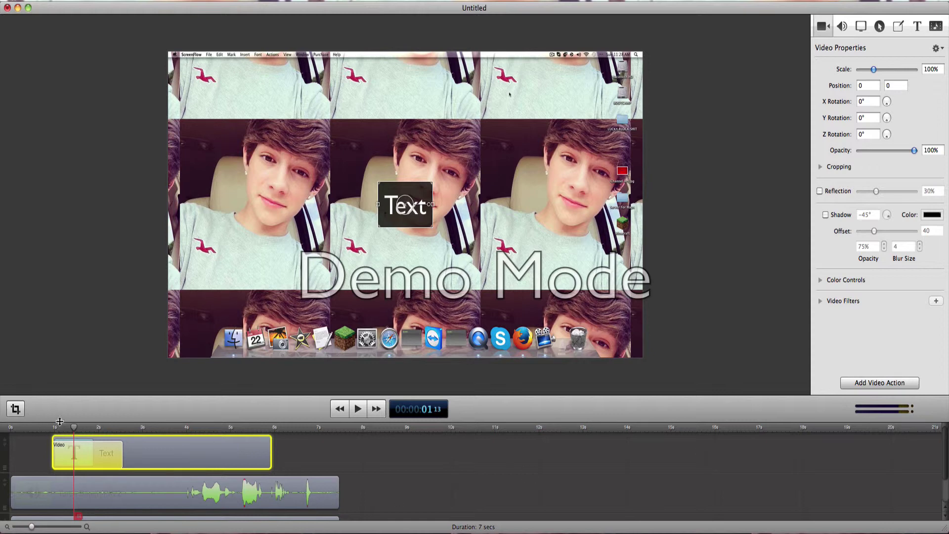
click(123, 427)
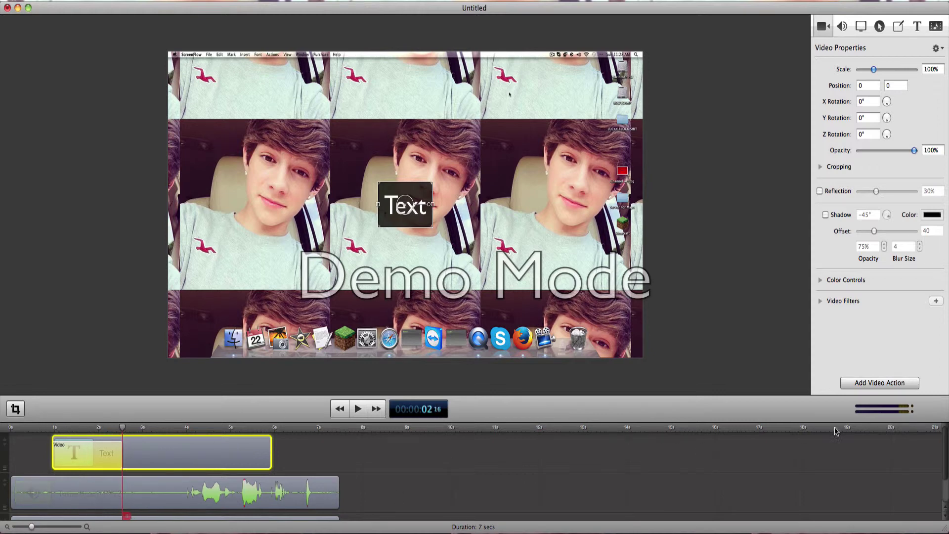
click(899, 383)
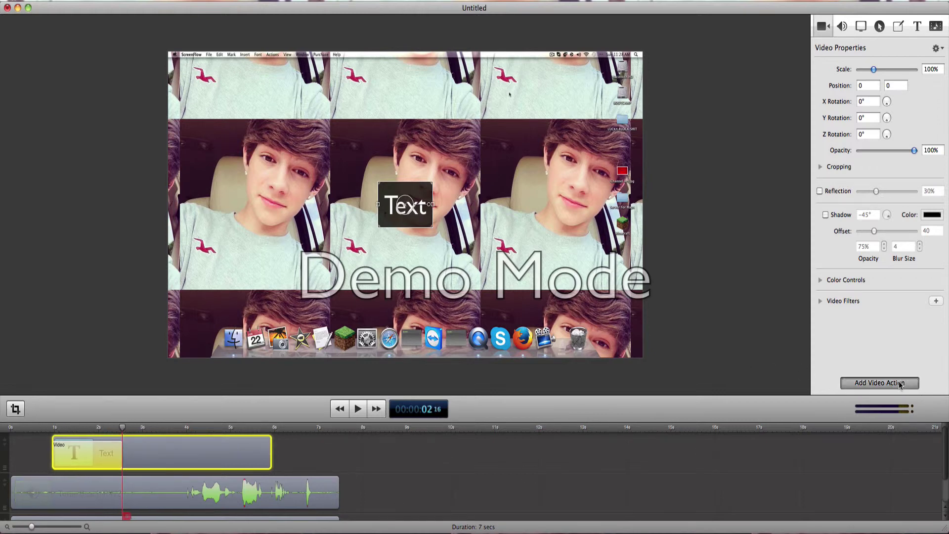
mouse_move(127, 423)
mouse_down()
mouse_move(90, 426)
mouse_move(124, 427)
mouse_up()
Move the text box to position -564, 358 at the end of the video action and preview its movement.
drag(401, 221, 261, 120)
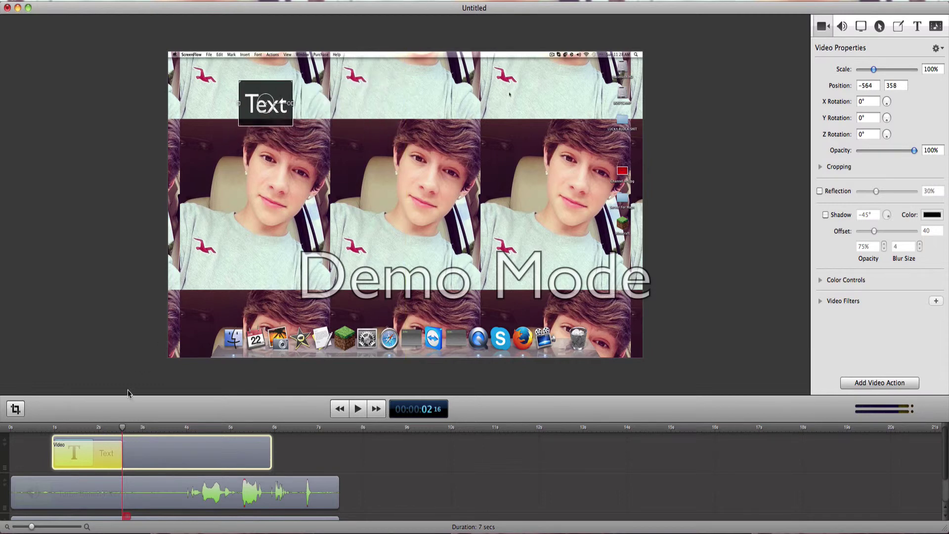
drag(122, 428, 54, 429)
key(space)
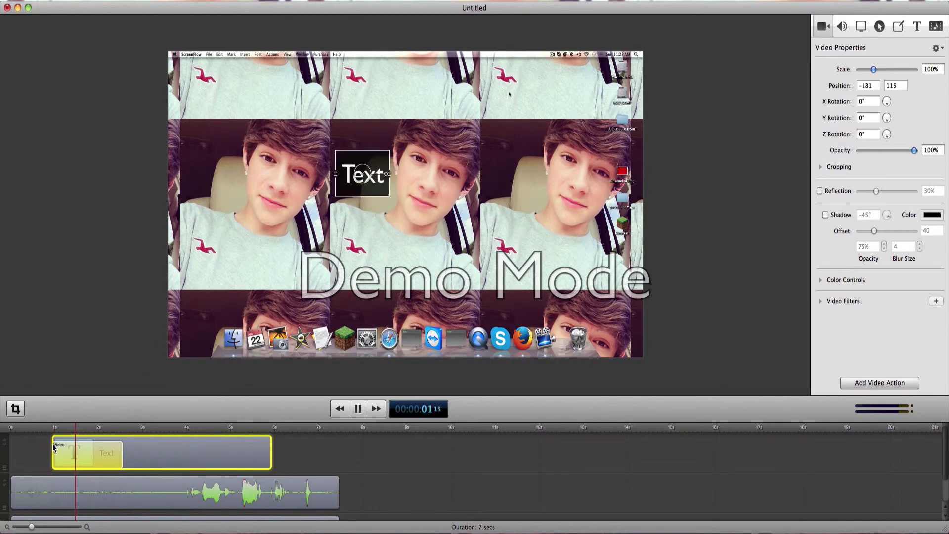
key(space)
Reposition the text box to 0, 466 at 02:15 and preview its movement from before the clip starts.
drag(260, 105, 394, 64)
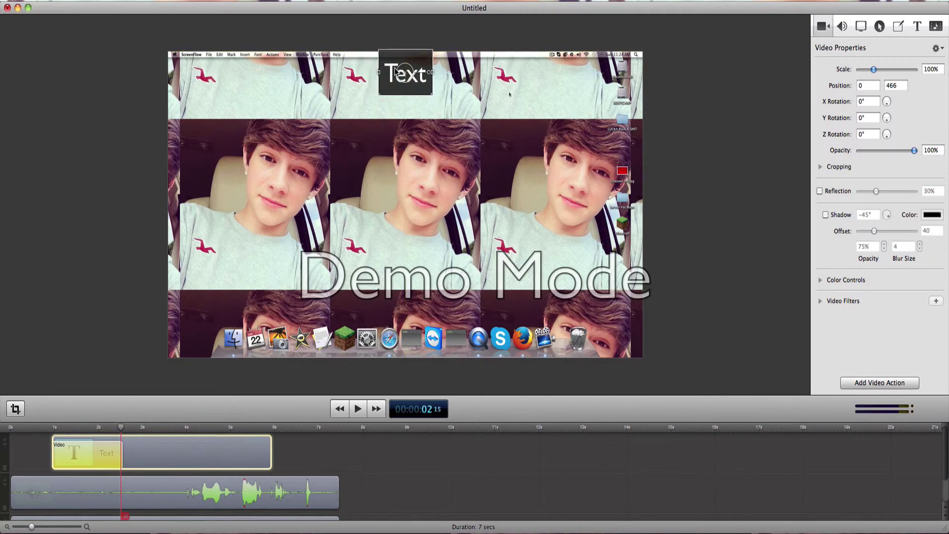
key(space)
drag(148, 428, 29, 439)
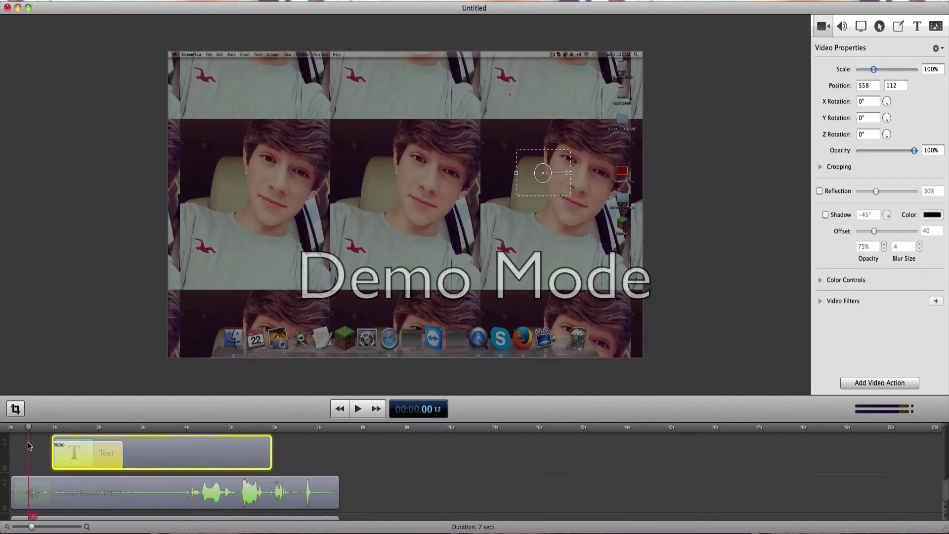
key(space)
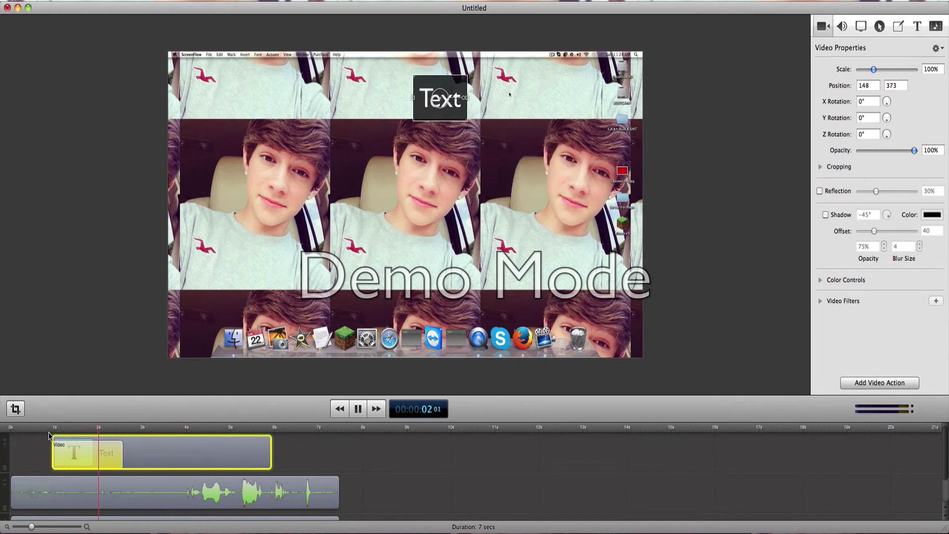
key(space)
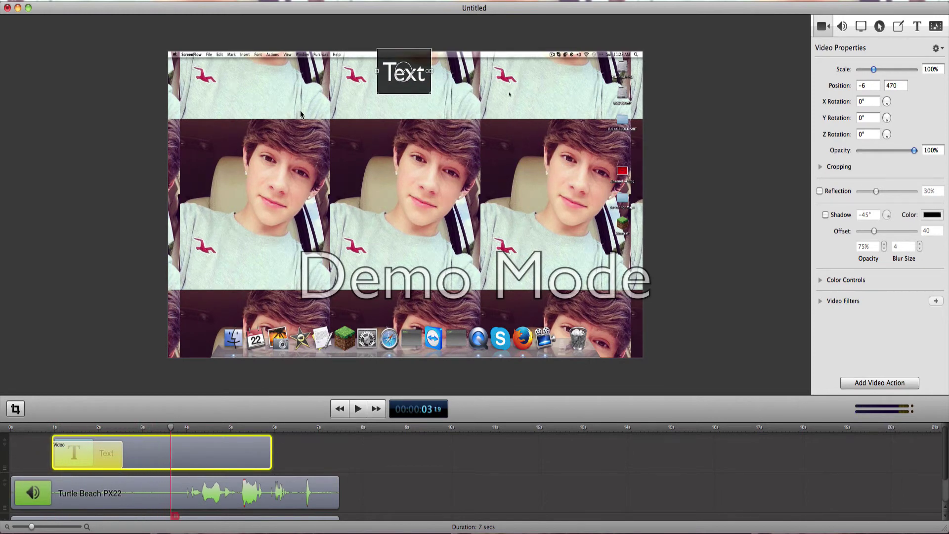
Move the text box's ending position to 0, -460 and place the playhead at 00:24, just before the text clip.
drag(381, 81, 382, 349)
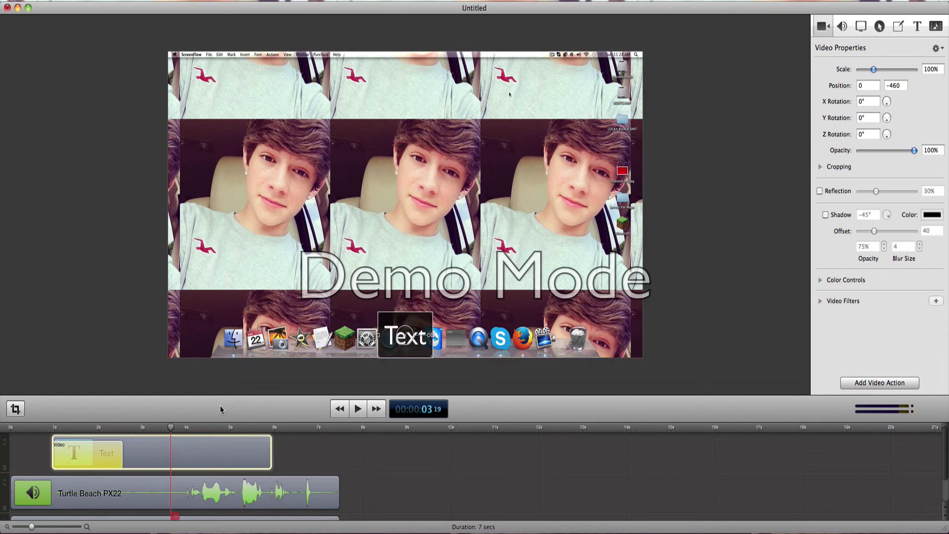
key(space)
click(47, 425)
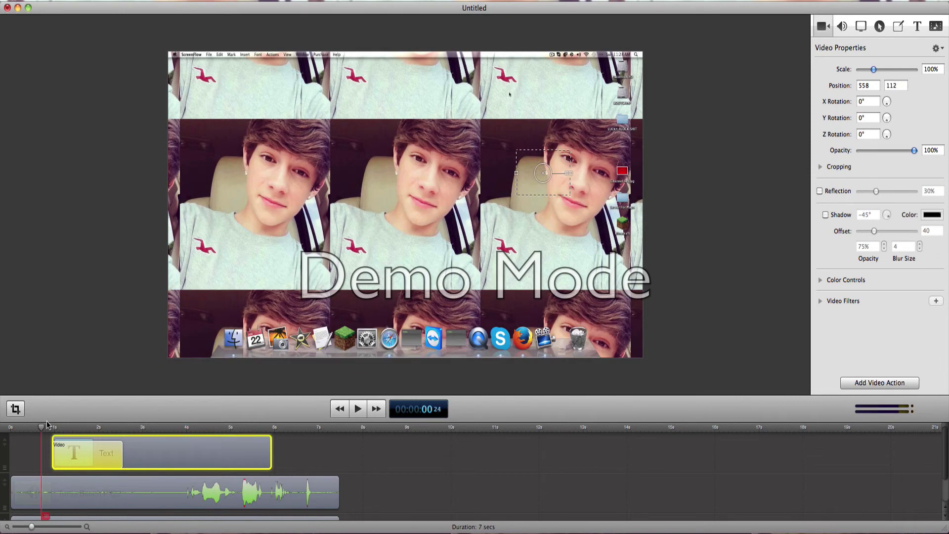